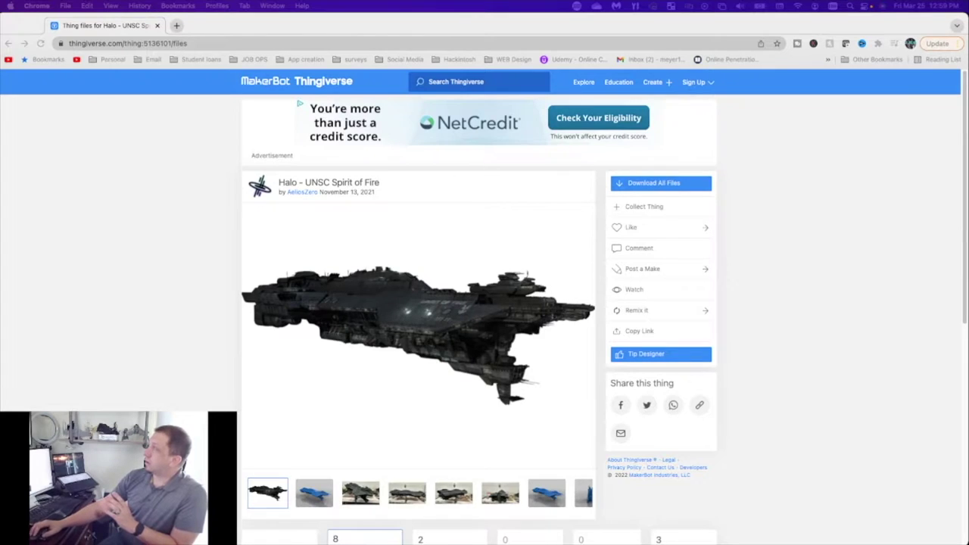
- Browse the Spirit of Fire gallery photos, then scroll down to its eight-file Thing Files list
{"action": "scroll", "coordinate": [318, 390], "scroll_direction": "down", "scroll_amount": 4}
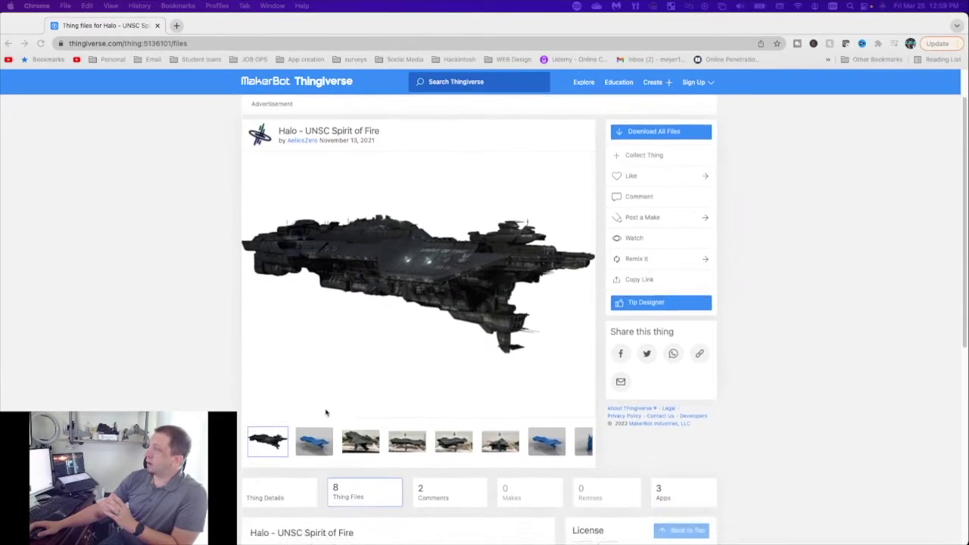
{"action": "left_click", "coordinate": [362, 369]}
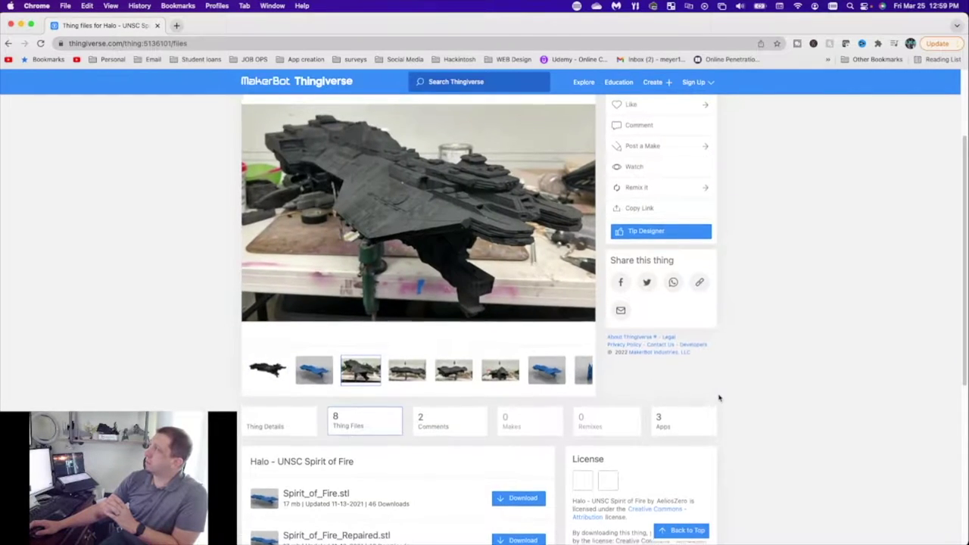
{"action": "scroll", "coordinate": [645, 402], "scroll_direction": "up", "scroll_amount": 1}
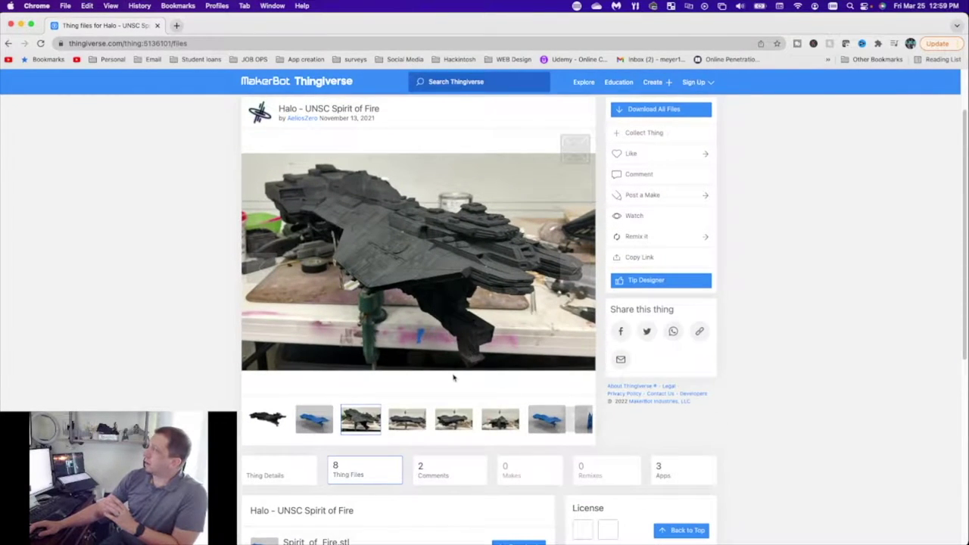
{"action": "left_click", "coordinate": [439, 417]}
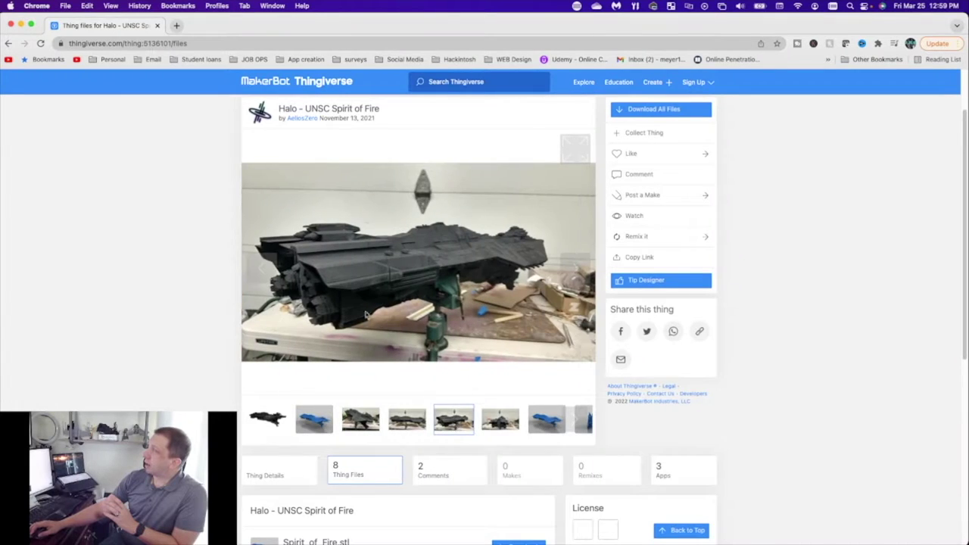
{"action": "left_click", "coordinate": [502, 420]}
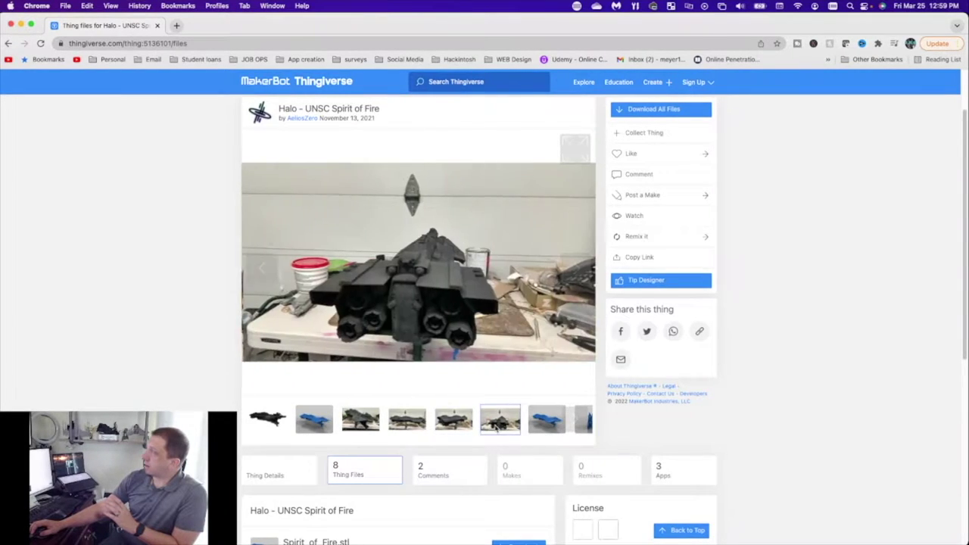
{"action": "left_click", "coordinate": [535, 429]}
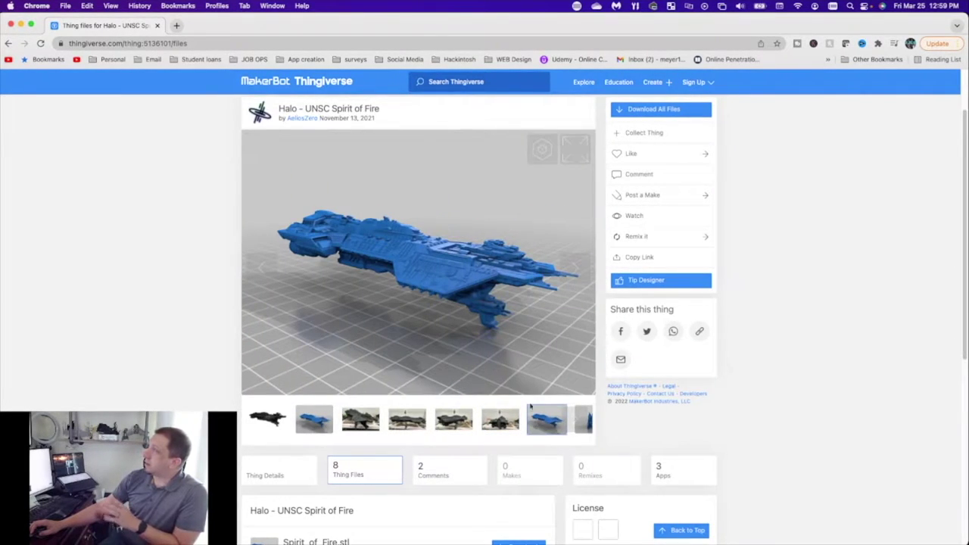
{"action": "scroll", "coordinate": [498, 353], "scroll_direction": "down", "scroll_amount": 5}
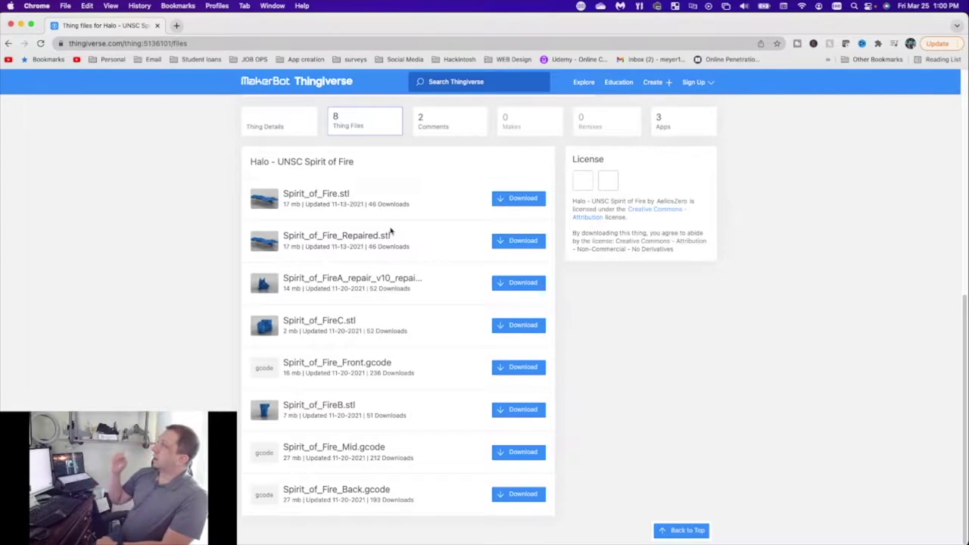
{"action": "scroll", "coordinate": [428, 215], "scroll_direction": "up", "scroll_amount": 6}
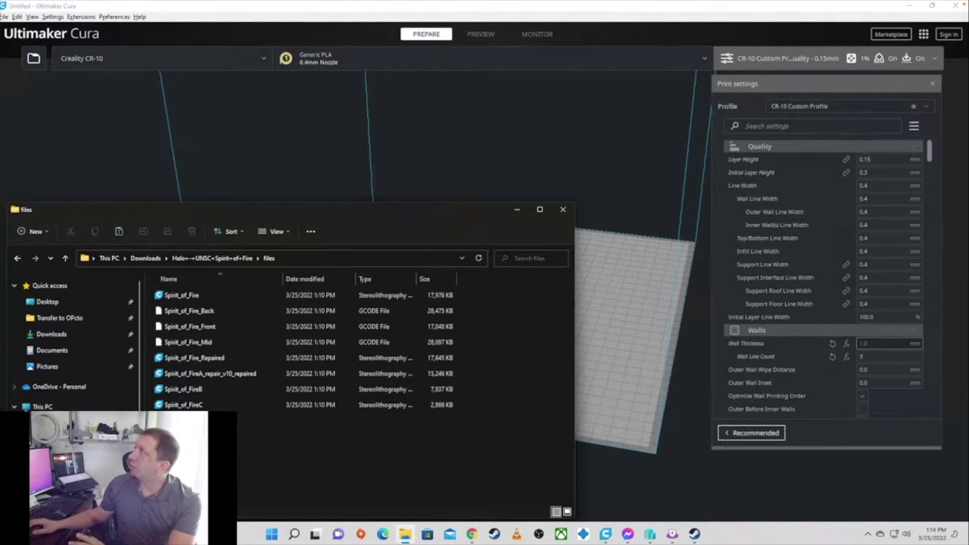
- Select the Spirit_of_FireA_repair_v10_repaired file in the downloaded files folder
{"action": "left_click", "coordinate": [189, 342]}
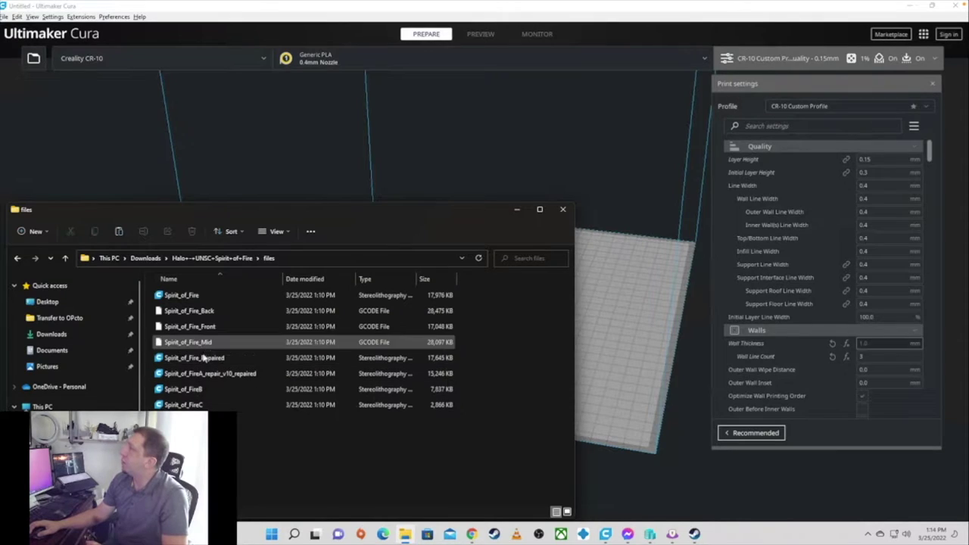
{"action": "left_click", "coordinate": [203, 374]}
- Load Spirit_of_FireA_repair_v10_repaired onto the plate and dismiss the Model Errors and Mesh Tools notices
{"action": "left_click_drag", "start_coordinate": [186, 376], "coordinate": [625, 274]}
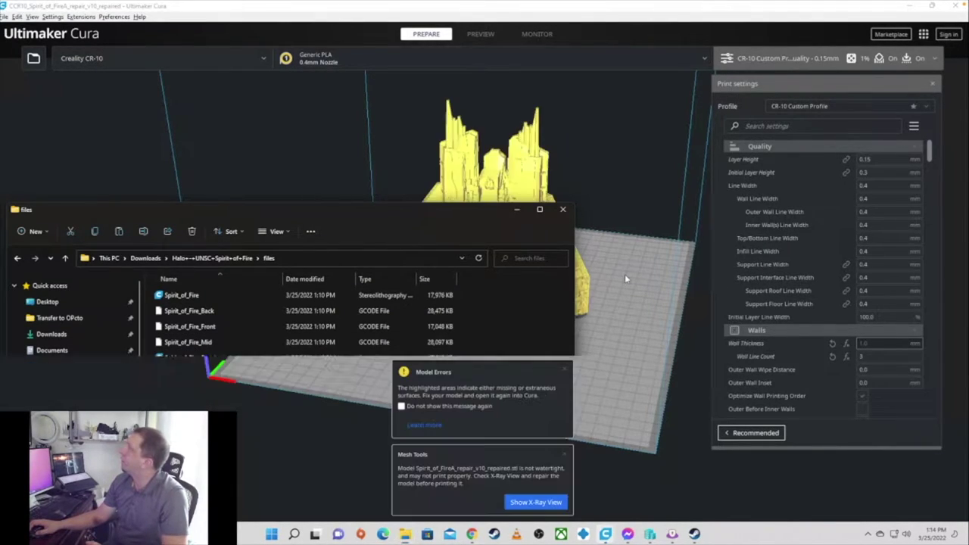
{"action": "left_click", "coordinate": [624, 274]}
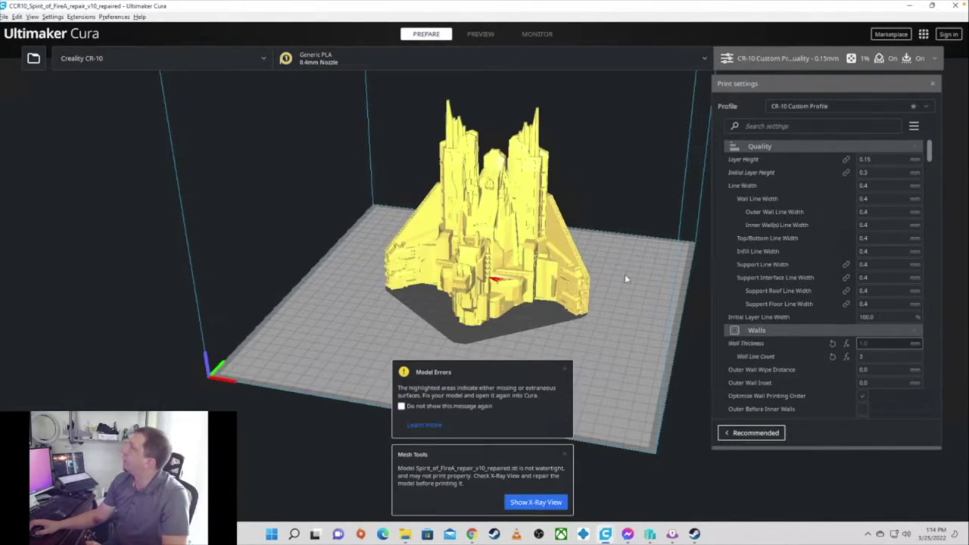
{"action": "left_click", "coordinate": [564, 372]}
{"action": "left_click", "coordinate": [562, 458]}
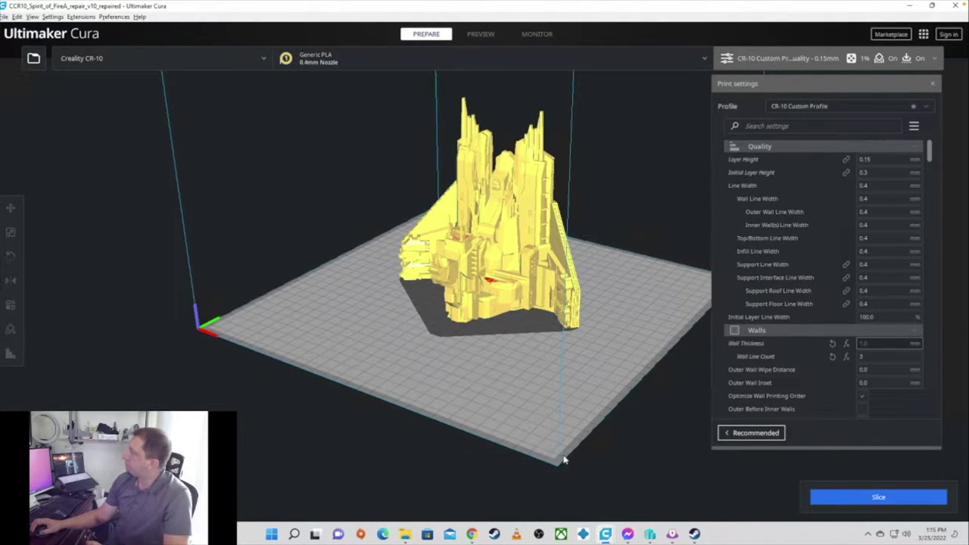
- Orbit and zoom around the tower model to inspect its sides and underside
{"action": "right_click_drag", "start_coordinate": [620, 366], "coordinate": [259, 308]}
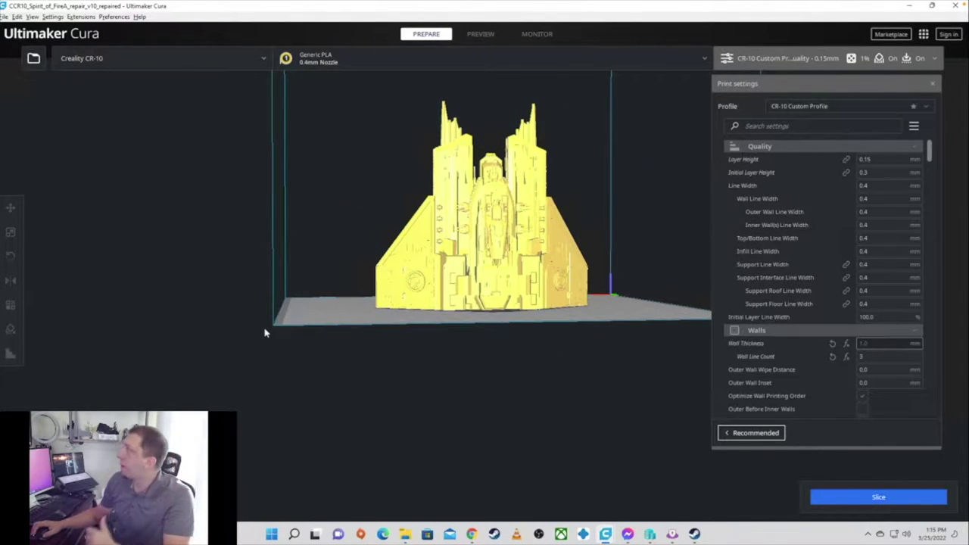
{"action": "right_click_drag", "start_coordinate": [266, 330], "coordinate": [523, 395]}
{"action": "scroll", "coordinate": [484, 285], "scroll_direction": "up", "scroll_amount": 6}
{"action": "scroll", "coordinate": [483, 285], "scroll_direction": "up", "scroll_amount": 3}
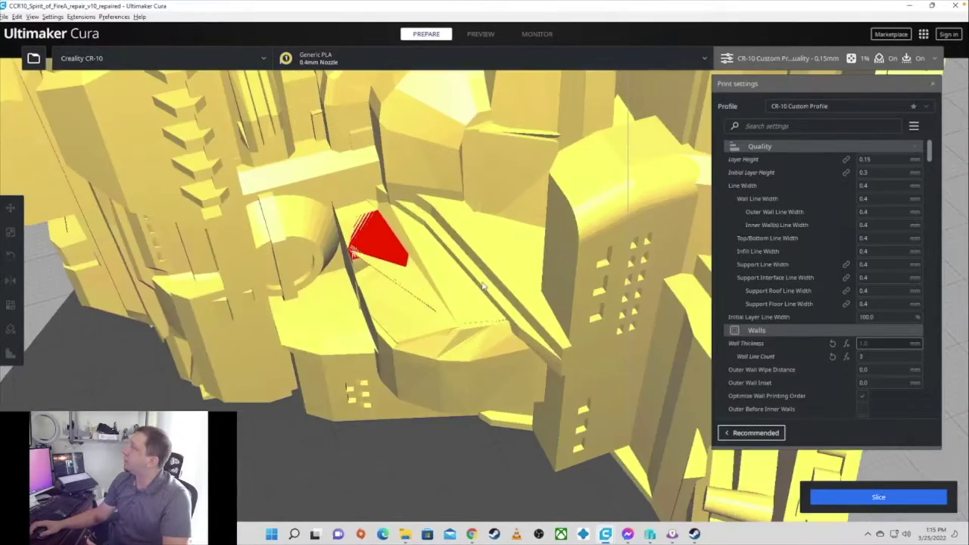
{"action": "scroll", "coordinate": [483, 285], "scroll_direction": "down", "scroll_amount": 4}
{"action": "right_click_drag", "start_coordinate": [484, 286], "coordinate": [561, 251]}
{"action": "scroll", "coordinate": [505, 270], "scroll_direction": "up", "scroll_amount": 3}
{"action": "right_click_drag", "start_coordinate": [505, 270], "coordinate": [232, 268]}
{"action": "scroll", "coordinate": [220, 254], "scroll_direction": "up", "scroll_amount": 5}
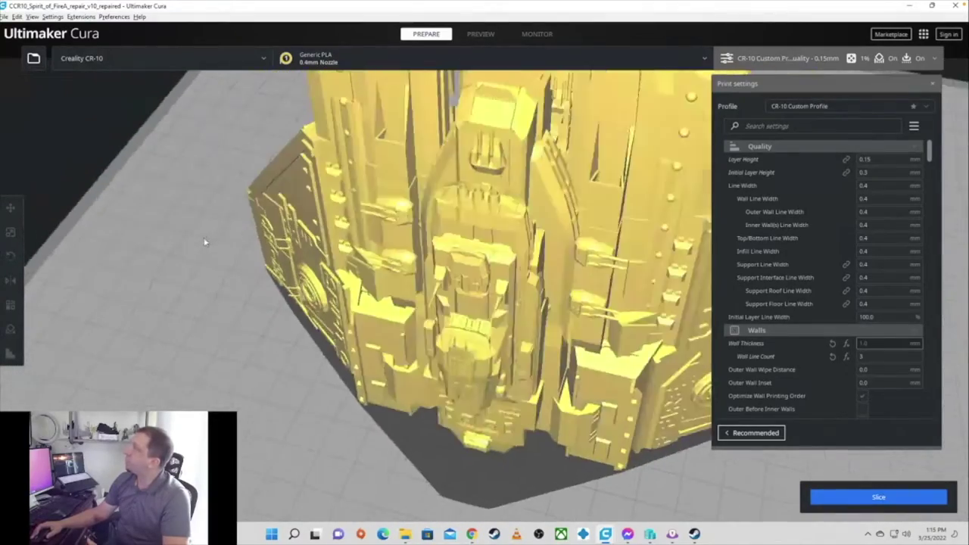
{"action": "right_click_drag", "start_coordinate": [205, 238], "coordinate": [602, 271]}
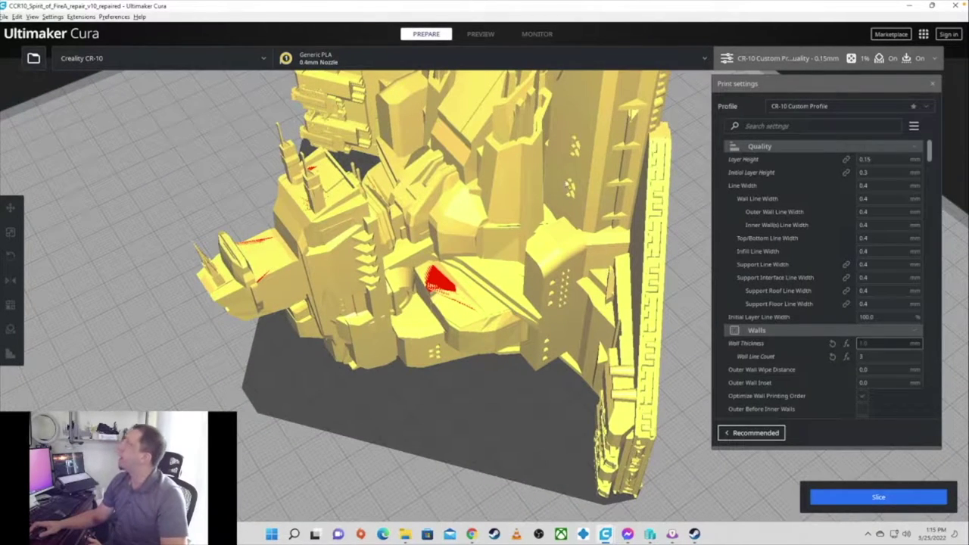
{"action": "right_click_drag", "start_coordinate": [514, 170], "coordinate": [780, 333]}
- Scroll through the custom print settings to review the Material temperatures
{"action": "scroll", "coordinate": [842, 254], "scroll_direction": "down", "scroll_amount": 10}
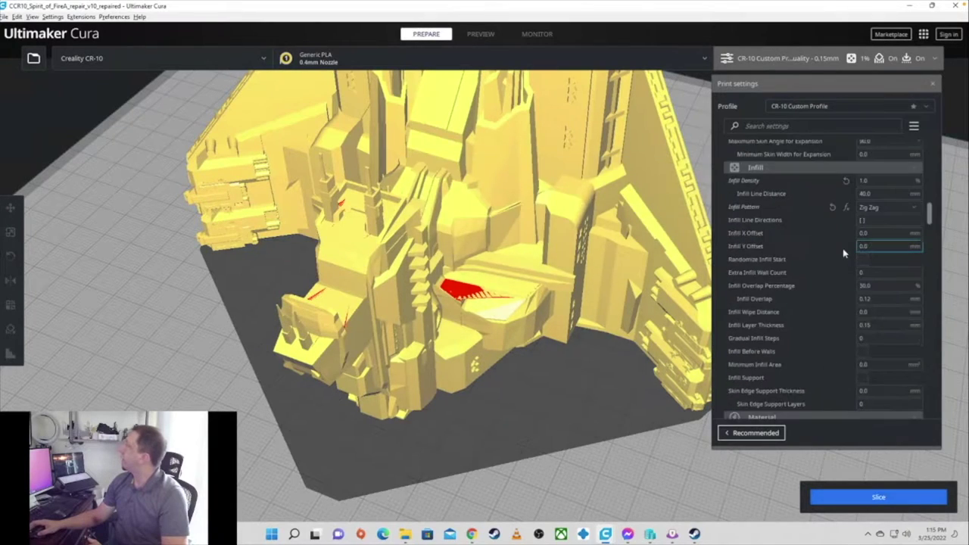
{"action": "scroll", "coordinate": [880, 258], "scroll_direction": "down", "scroll_amount": 10}
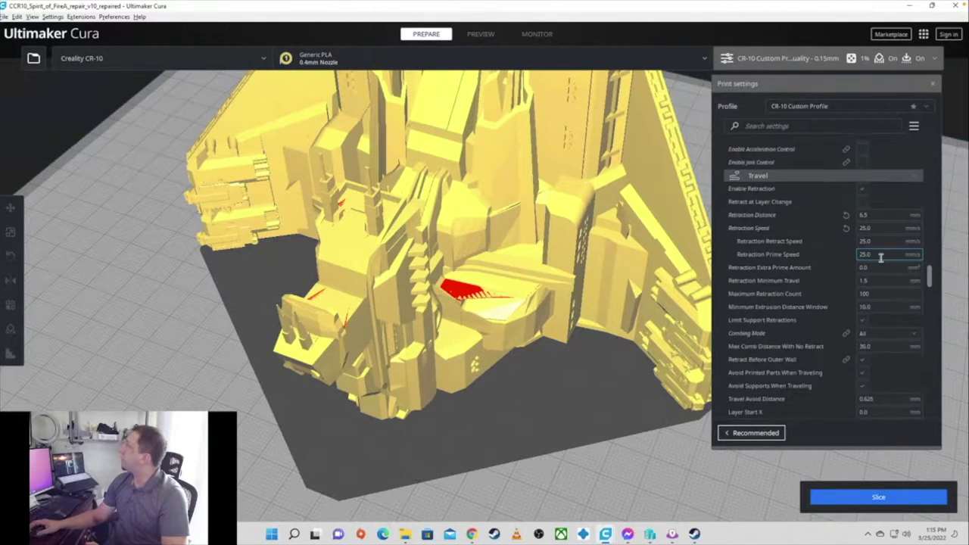
{"action": "scroll", "coordinate": [870, 227], "scroll_direction": "down", "scroll_amount": 6}
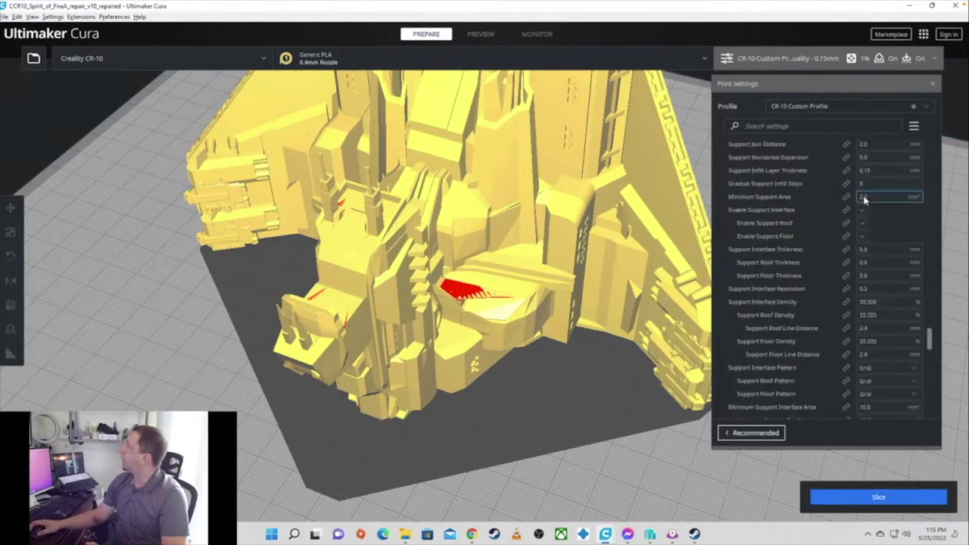
{"action": "scroll", "coordinate": [865, 199], "scroll_direction": "up", "scroll_amount": 12}
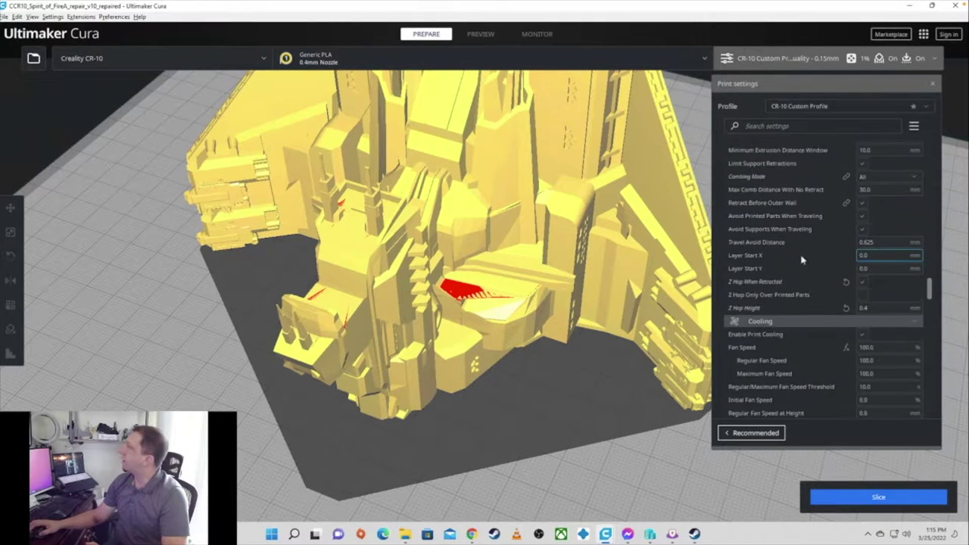
{"action": "scroll", "coordinate": [845, 250], "scroll_direction": "up", "scroll_amount": 15}
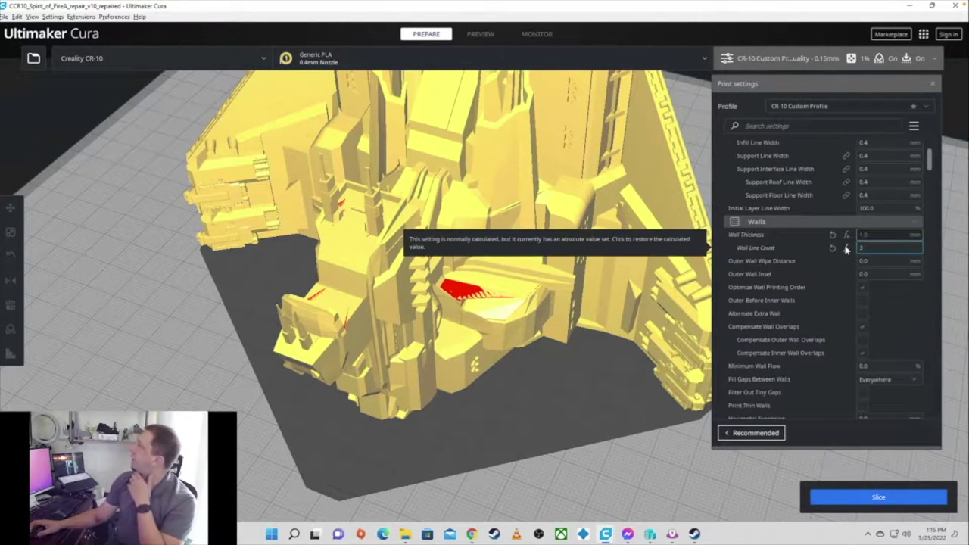
{"action": "scroll", "coordinate": [870, 245], "scroll_direction": "down", "scroll_amount": 8}
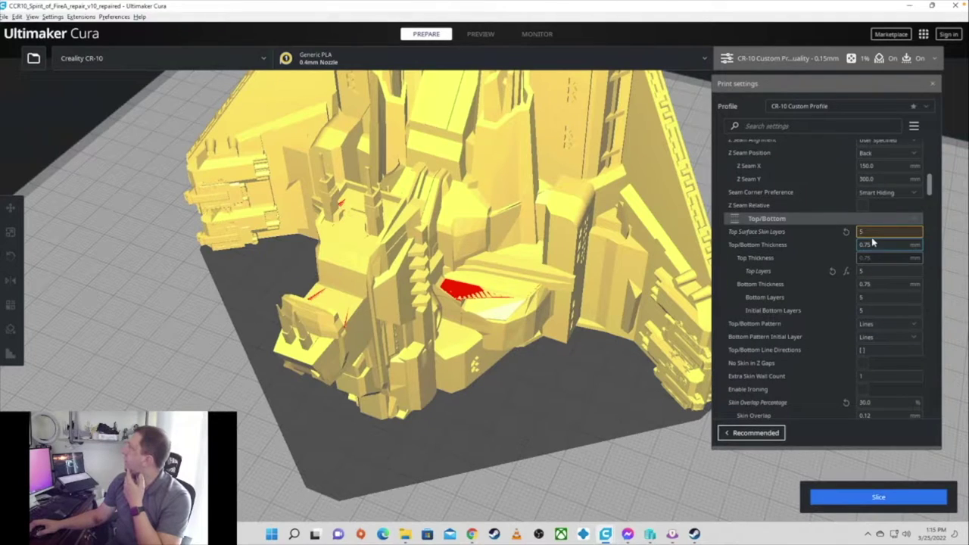
{"action": "scroll", "coordinate": [871, 241], "scroll_direction": "down", "scroll_amount": 10}
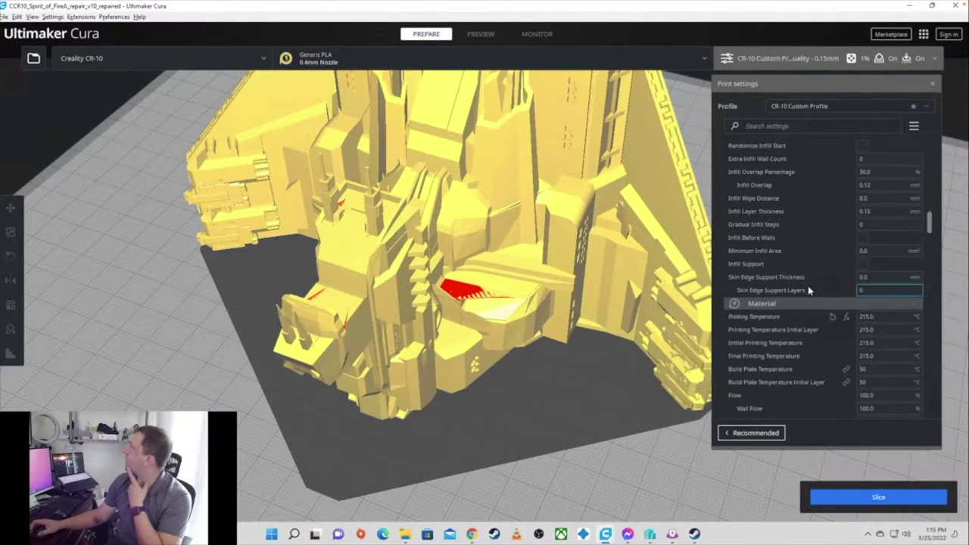
{"action": "scroll", "coordinate": [862, 178], "scroll_direction": "up", "scroll_amount": 5}
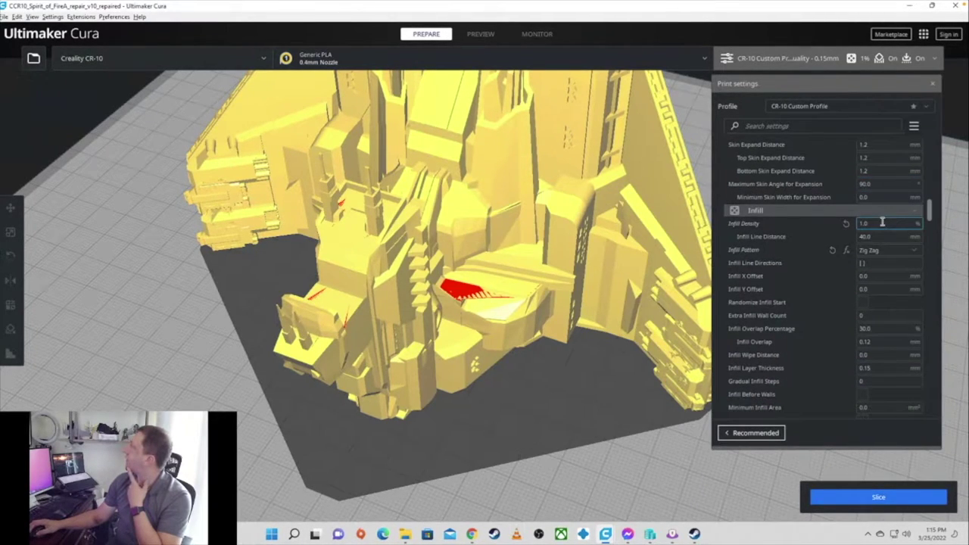
- Set the infill density to 10 percent
{"action": "key", "text": "BackSpace"}
{"action": "key", "text": "BackSpace"}
{"action": "type", "text": "0"}
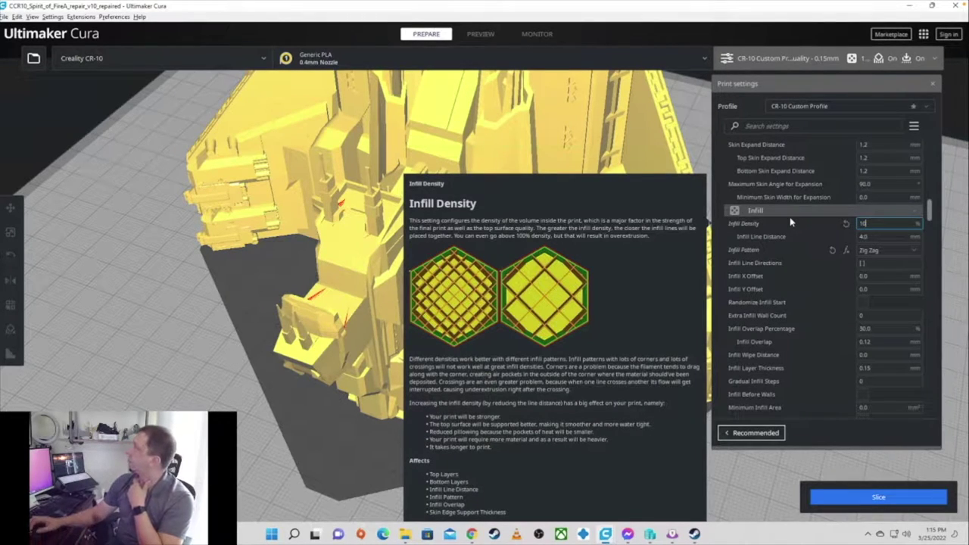
{"action": "key", "text": "Tab"}
{"action": "key", "text": "Tab"}
{"action": "key", "text": "Tab"}
{"action": "key", "text": "Tab"}
{"action": "key", "text": "Tab"}
{"action": "key", "text": "Tab"}
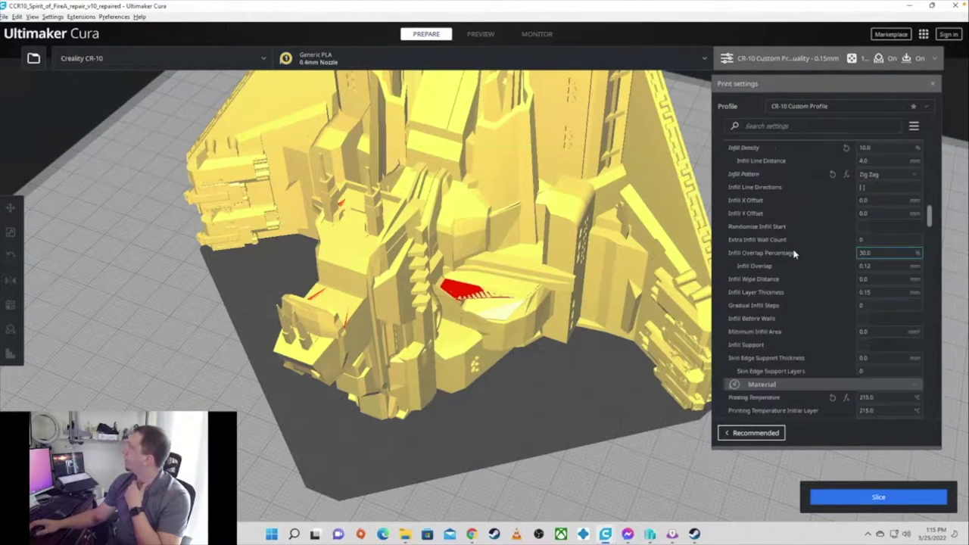
{"action": "key", "text": "Tab"}
{"action": "key", "text": "Tab"}
{"action": "key", "text": "Tab"}
{"action": "key", "text": "Tab"}
{"action": "key", "text": "Tab"}
{"action": "key", "text": "Tab"}
{"action": "key", "text": "Tab"}
{"action": "key", "text": "Tab"}
{"action": "key", "text": "Tab"}
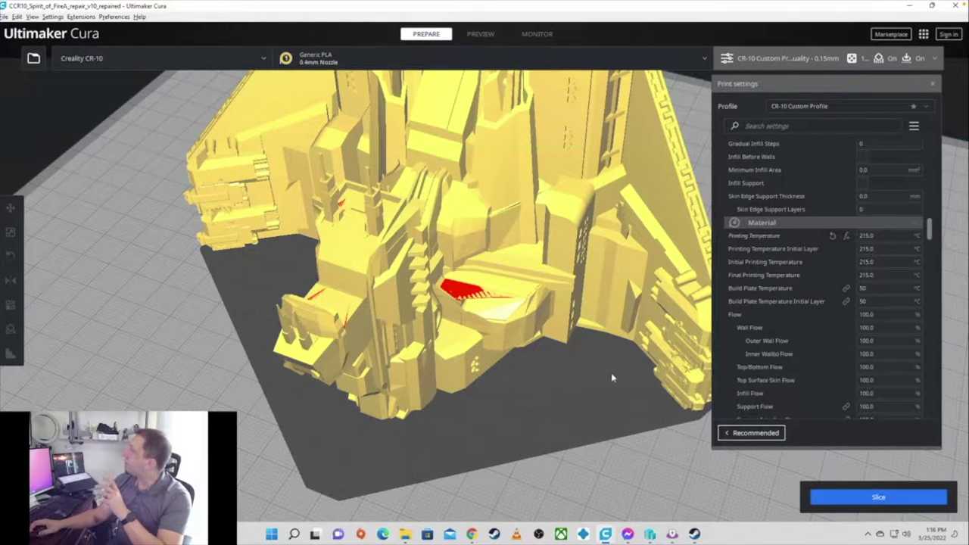
{"action": "right_click_drag", "start_coordinate": [611, 372], "coordinate": [552, 270]}
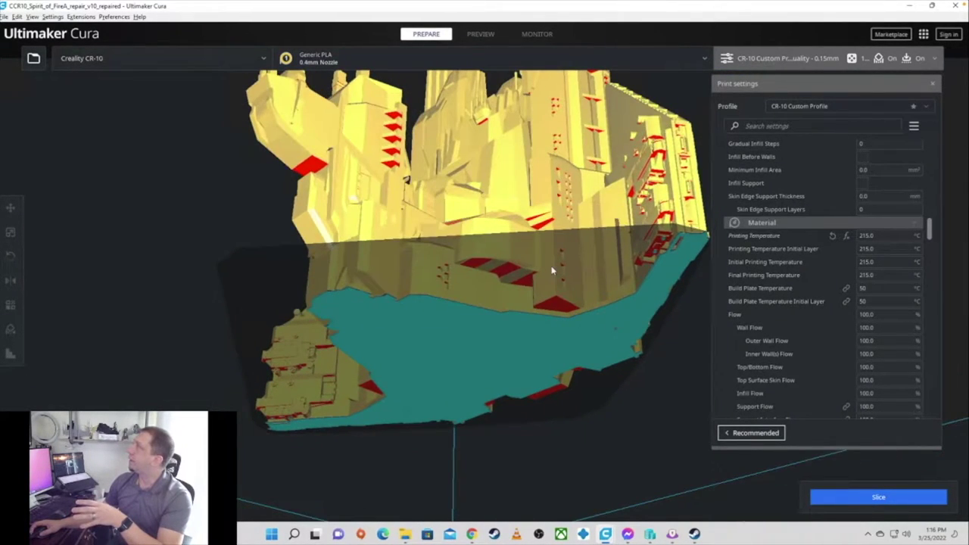
- Add a 5 mm cylindrical custom support with a 7.5 mm base on the model's left side
{"action": "left_click", "coordinate": [520, 245]}
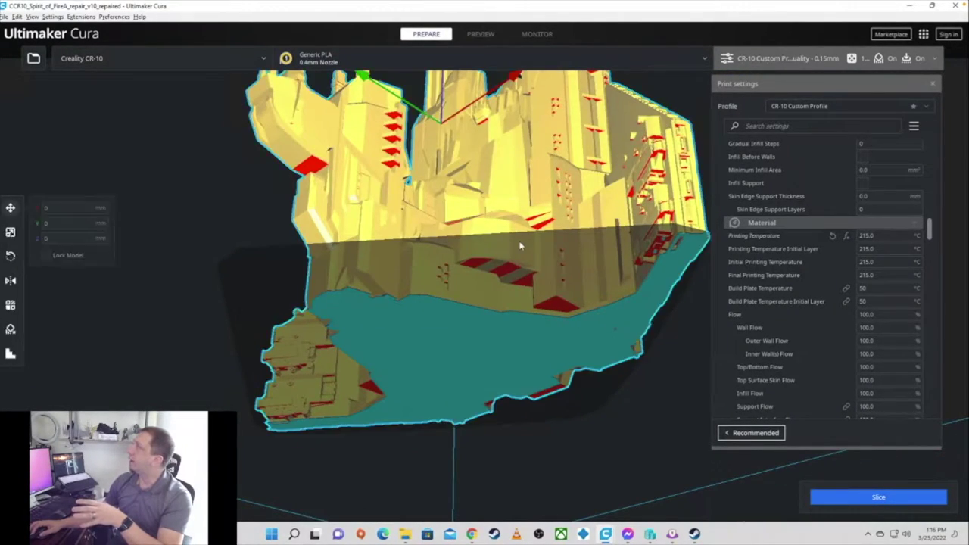
{"action": "left_click", "coordinate": [11, 354]}
{"action": "left_click", "coordinate": [278, 150]}
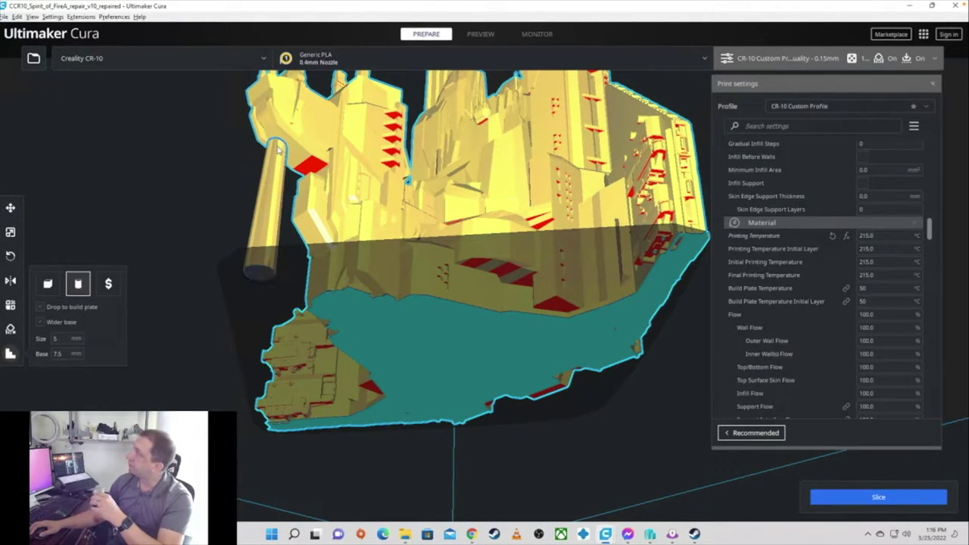
{"action": "right_click_drag", "start_coordinate": [378, 200], "coordinate": [581, 235]}
{"action": "right_click_drag", "start_coordinate": [521, 282], "coordinate": [566, 240]}
{"action": "scroll", "coordinate": [566, 241], "scroll_direction": "up", "scroll_amount": 2}
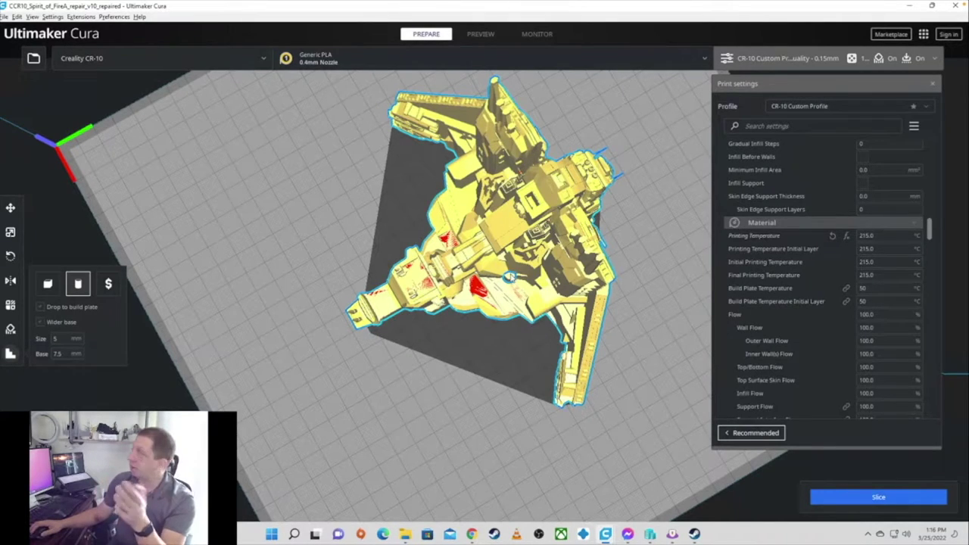
- Clear the build plate and load Spirit_of_FireB from the downloaded files folder
{"action": "right_click", "coordinate": [485, 227]}
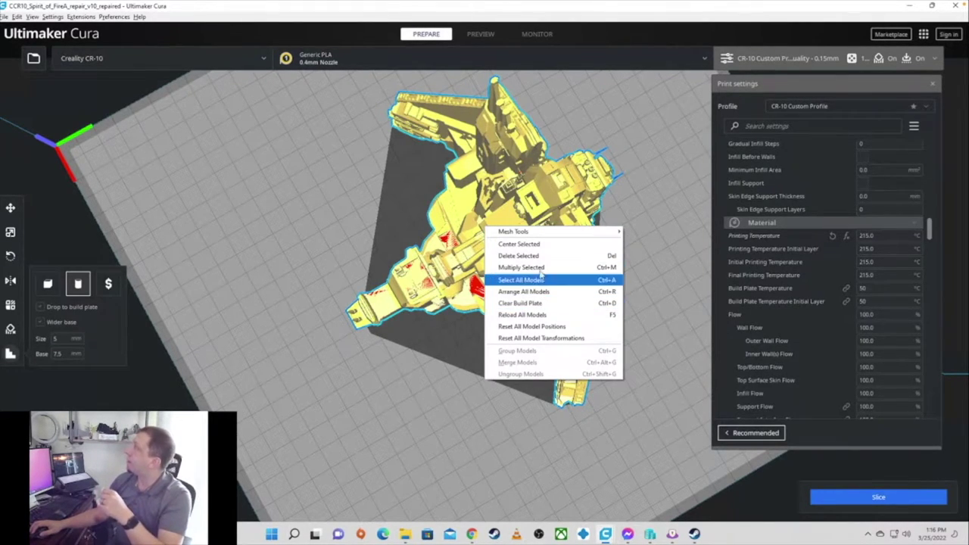
{"action": "left_click", "coordinate": [536, 303]}
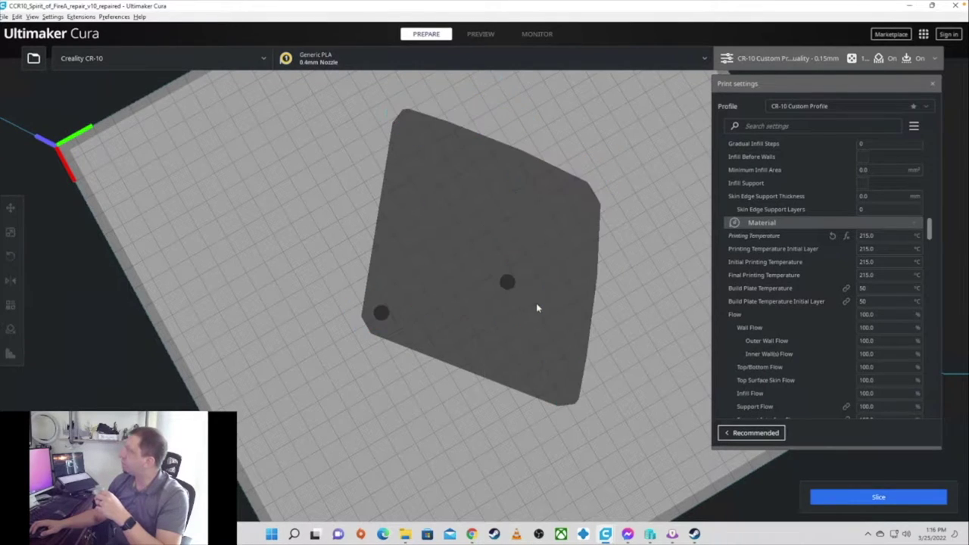
{"action": "left_click", "coordinate": [405, 534]}
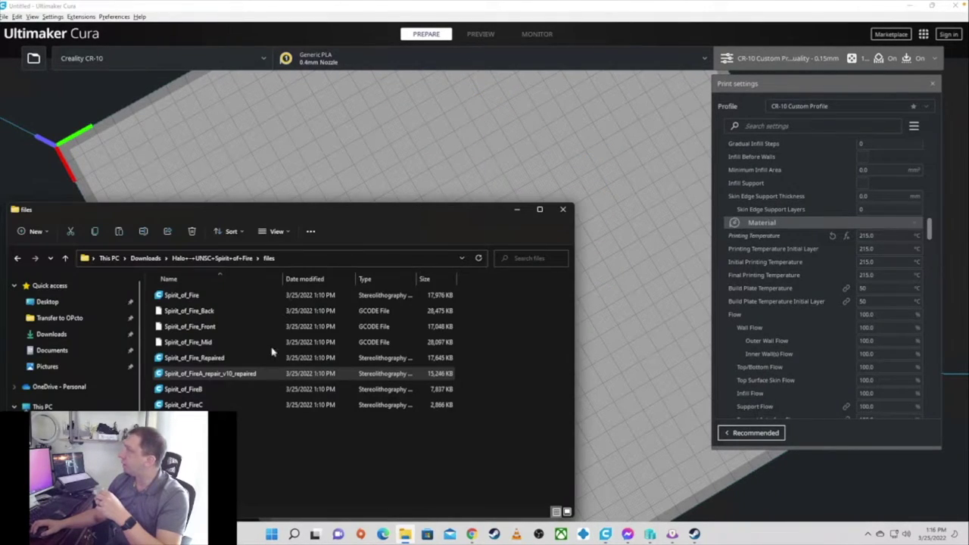
{"action": "left_click_drag", "start_coordinate": [198, 391], "coordinate": [594, 151]}
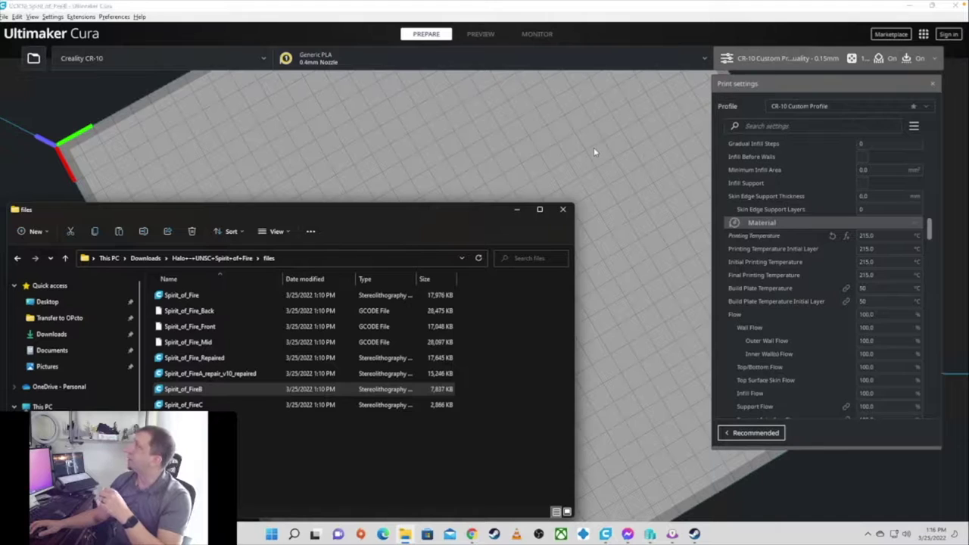
{"action": "left_click", "coordinate": [653, 285]}
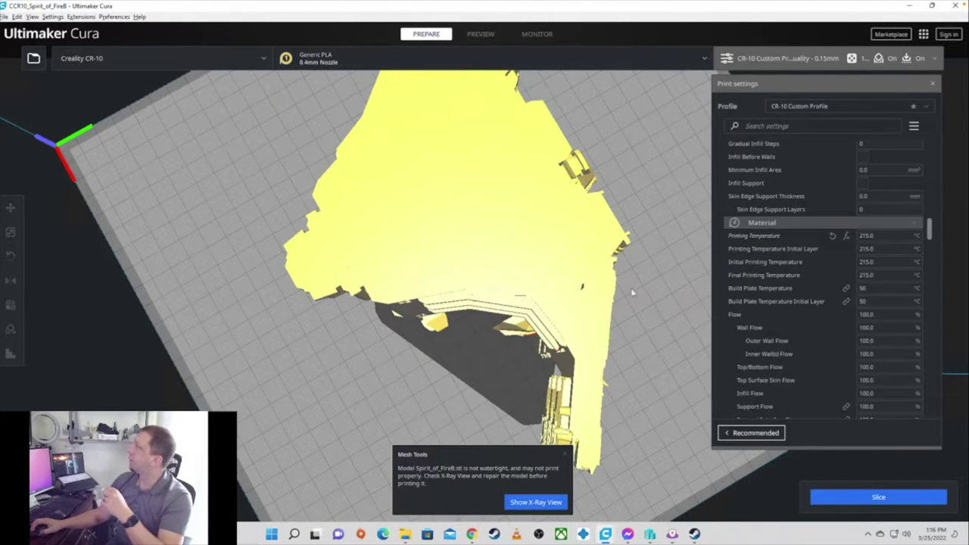
{"action": "right_click_drag", "start_coordinate": [631, 287], "coordinate": [501, 147]}
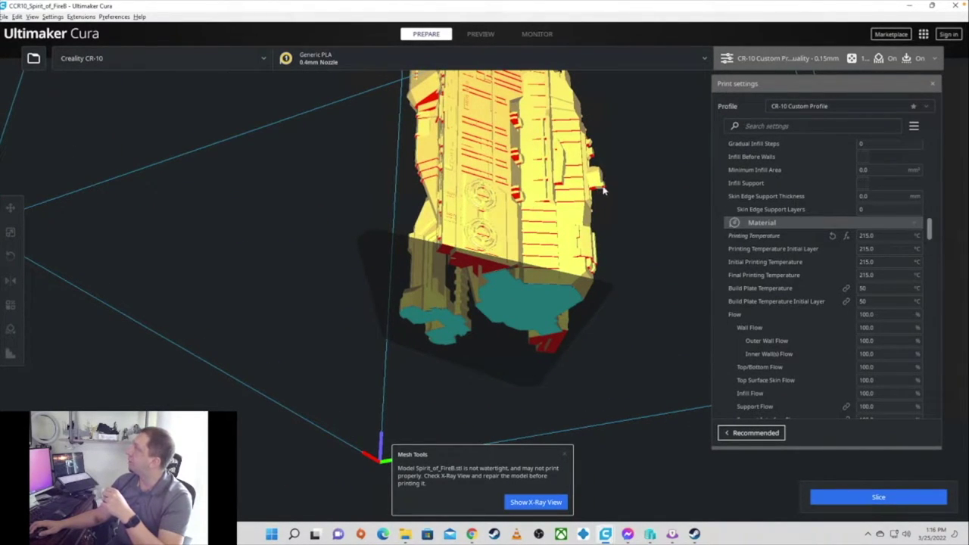
- Add a cylindrical support pillar under the right edge of Spirit_of_FireB
{"action": "left_click", "coordinate": [417, 227]}
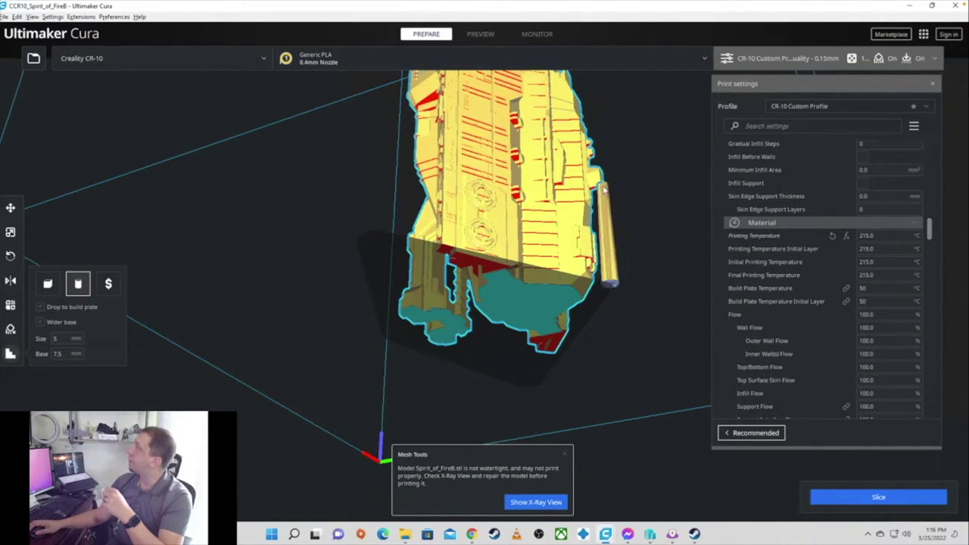
{"action": "right_click_drag", "start_coordinate": [629, 193], "coordinate": [193, 222]}
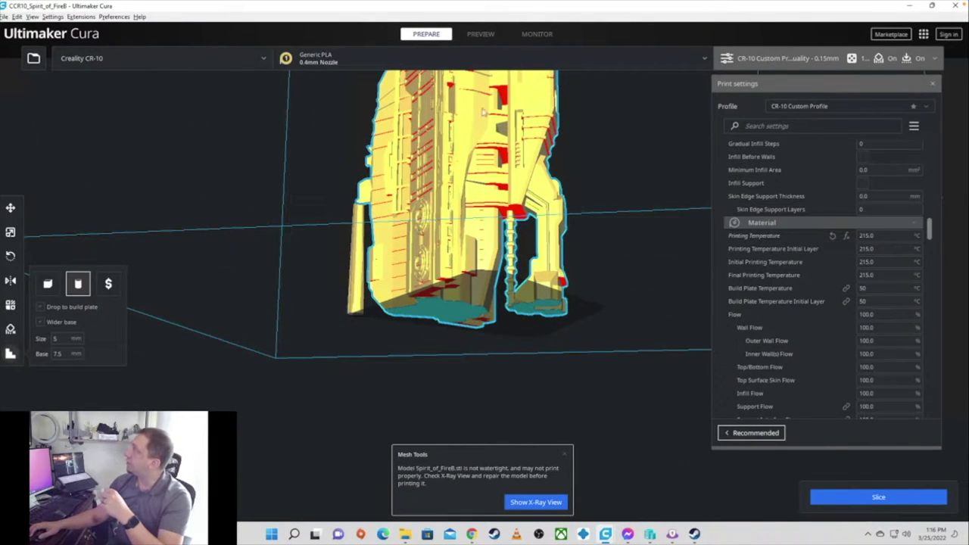
{"action": "right_click_drag", "start_coordinate": [573, 195], "coordinate": [597, 130]}
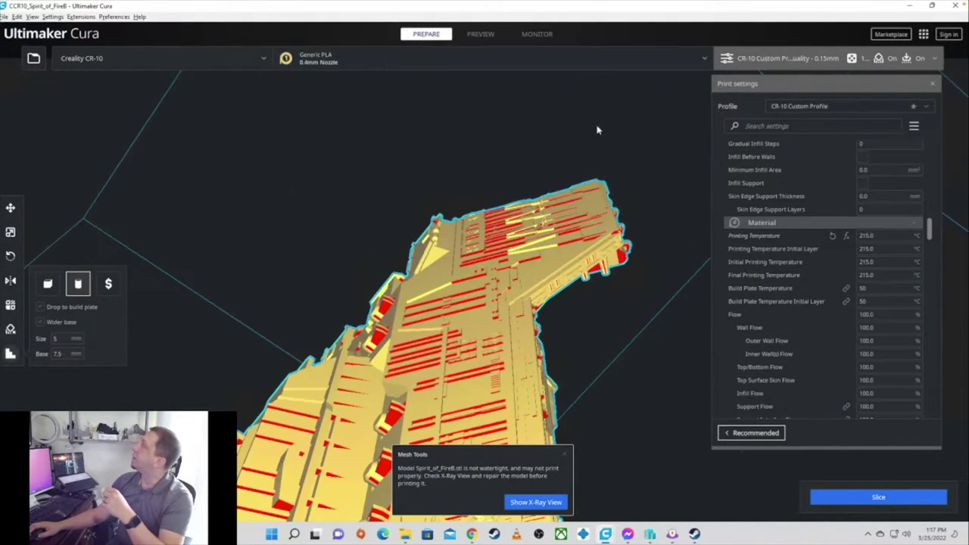
{"action": "left_click", "coordinate": [617, 241]}
{"action": "scroll", "coordinate": [287, 284], "scroll_direction": "down", "scroll_amount": 8}
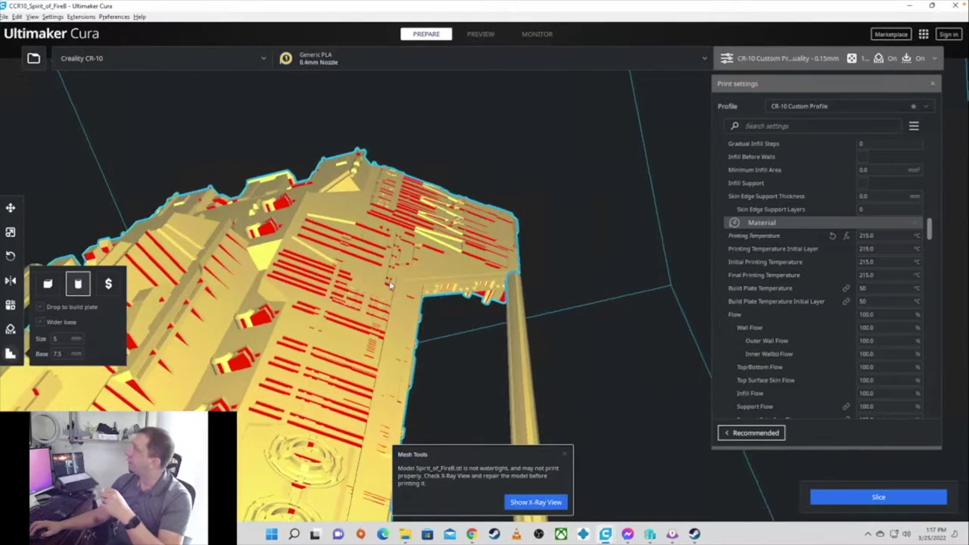
{"action": "right_click_drag", "start_coordinate": [287, 283], "coordinate": [395, 327]}
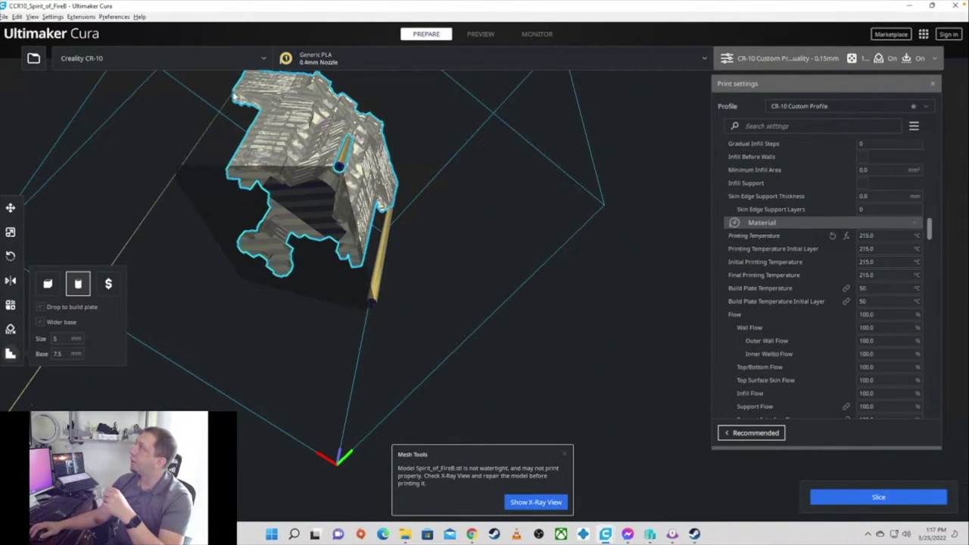
- Add a second cylindrical support pillar on the model's opposite side
{"action": "left_click", "coordinate": [236, 97]}
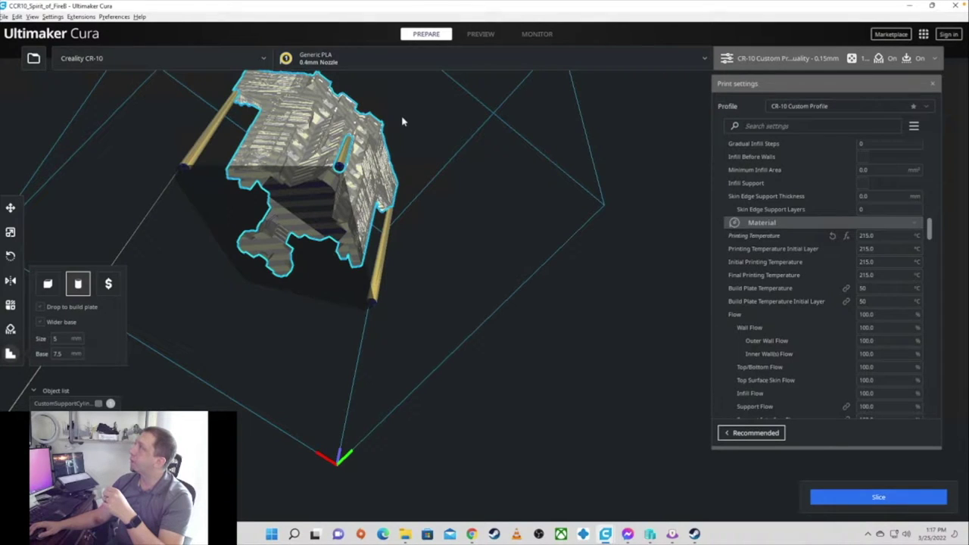
{"action": "right_click_drag", "start_coordinate": [402, 121], "coordinate": [323, 153]}
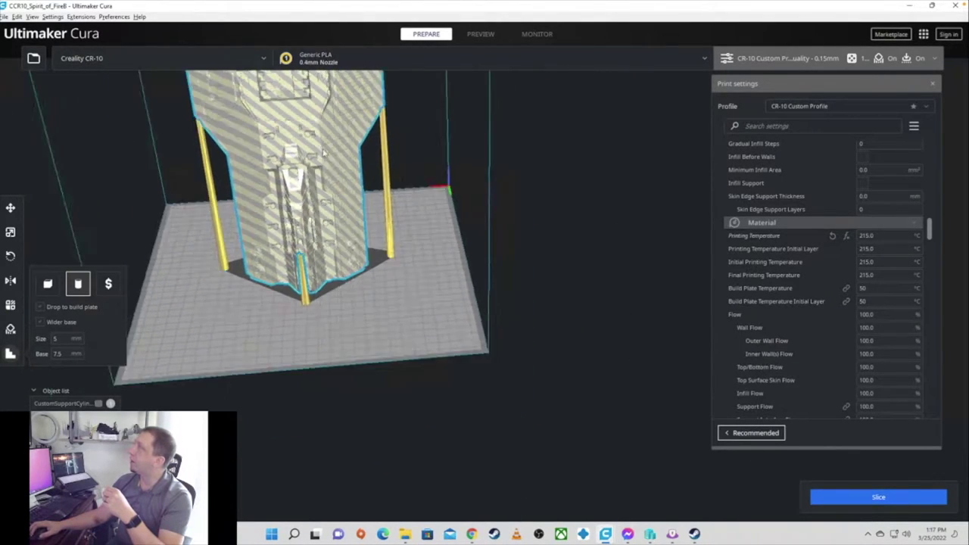
{"action": "scroll", "coordinate": [323, 153], "scroll_direction": "down", "scroll_amount": 5}
{"action": "scroll", "coordinate": [322, 119], "scroll_direction": "up", "scroll_amount": 10}
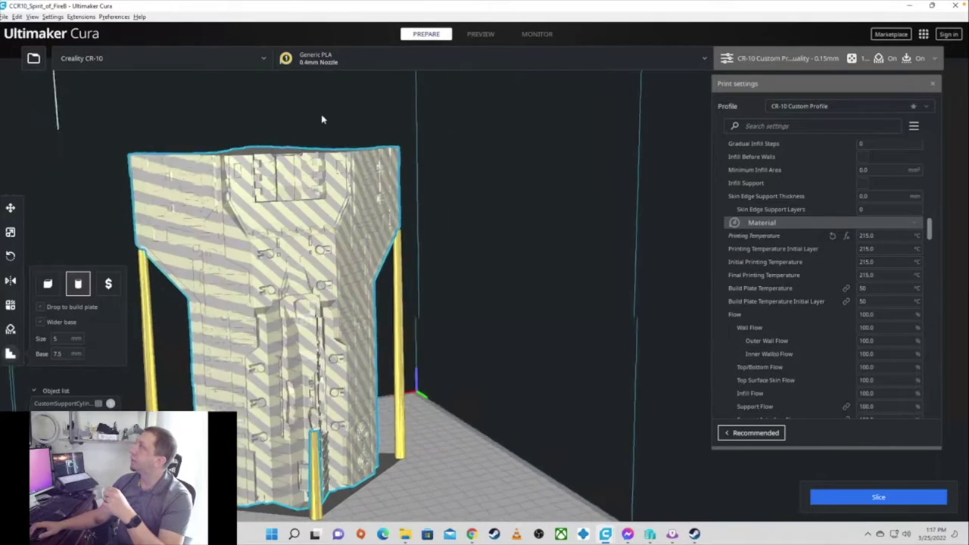
{"action": "right_click_drag", "start_coordinate": [322, 119], "coordinate": [279, 113]}
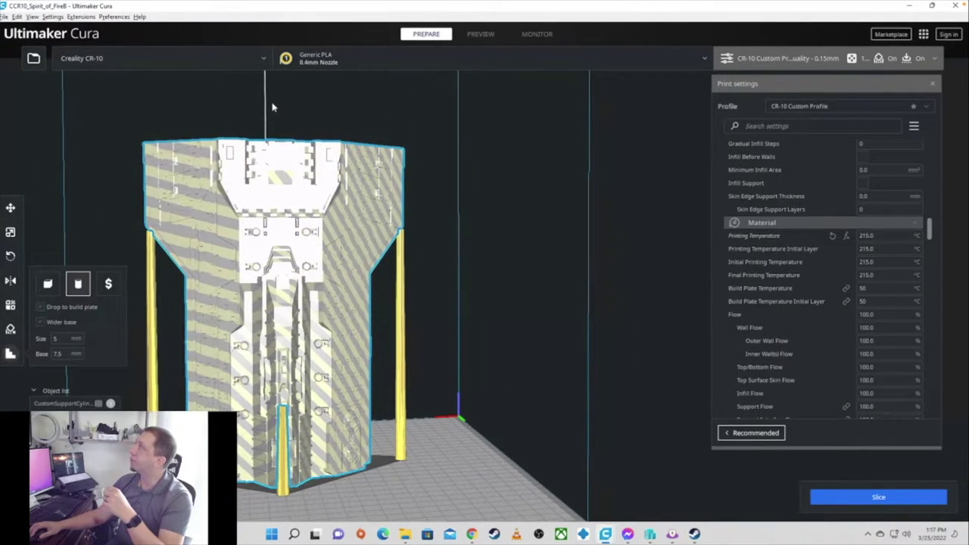
- Center the selected Spirit_of_FireB model on the build plate with Center Selected
{"action": "left_click", "coordinate": [265, 110]}
{"action": "right_click", "coordinate": [266, 110]}
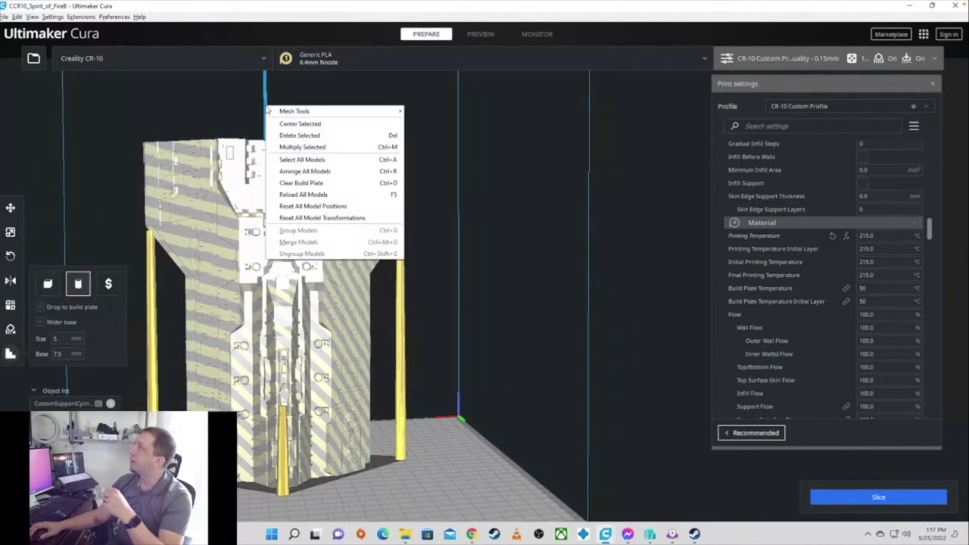
{"action": "left_click", "coordinate": [303, 123]}
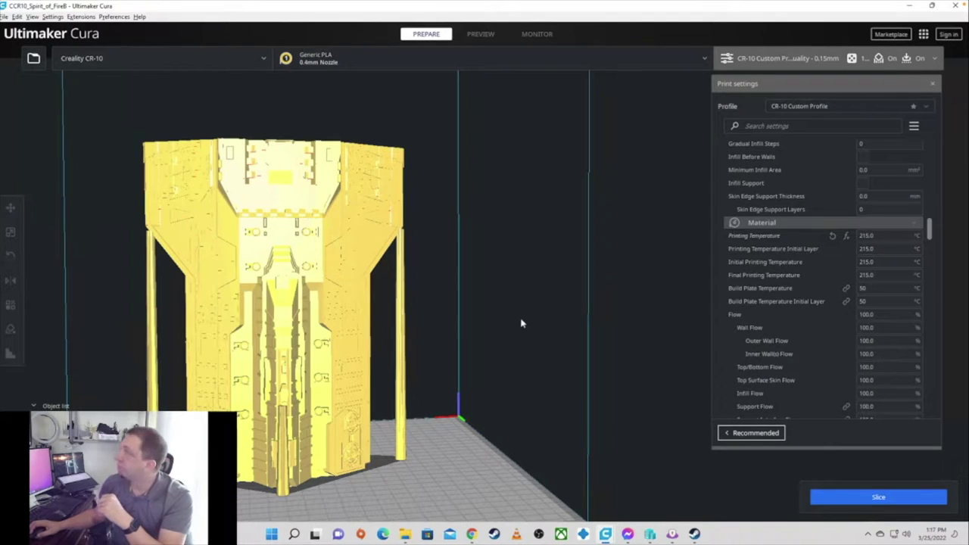
{"action": "right_click_drag", "start_coordinate": [551, 328], "coordinate": [238, 327]}
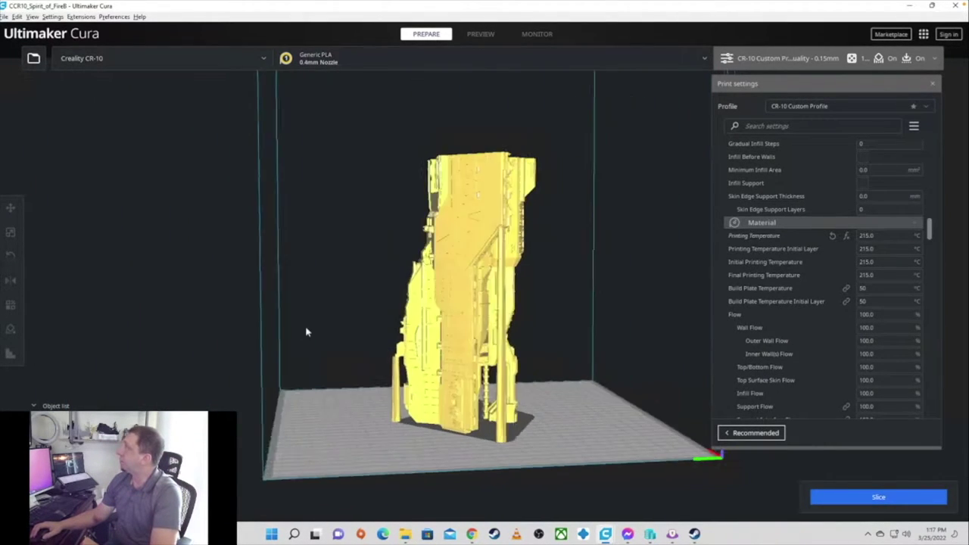
- Inspect Spirit_of_FireB's red overhangs from several angles, then bring up its right-click actions menu
{"action": "right_click_drag", "start_coordinate": [306, 331], "coordinate": [159, 277]}
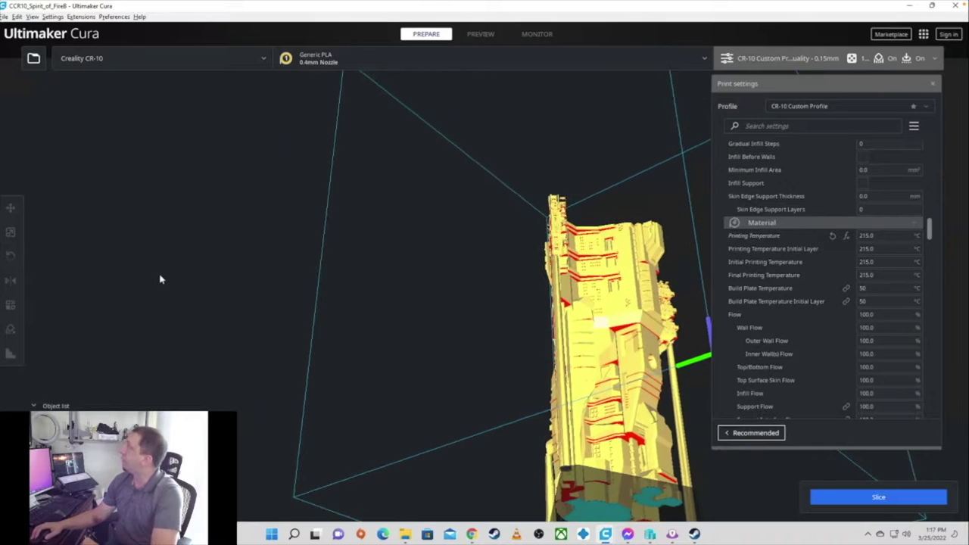
{"action": "right_click", "coordinate": [657, 258]}
{"action": "left_click", "coordinate": [659, 256]}
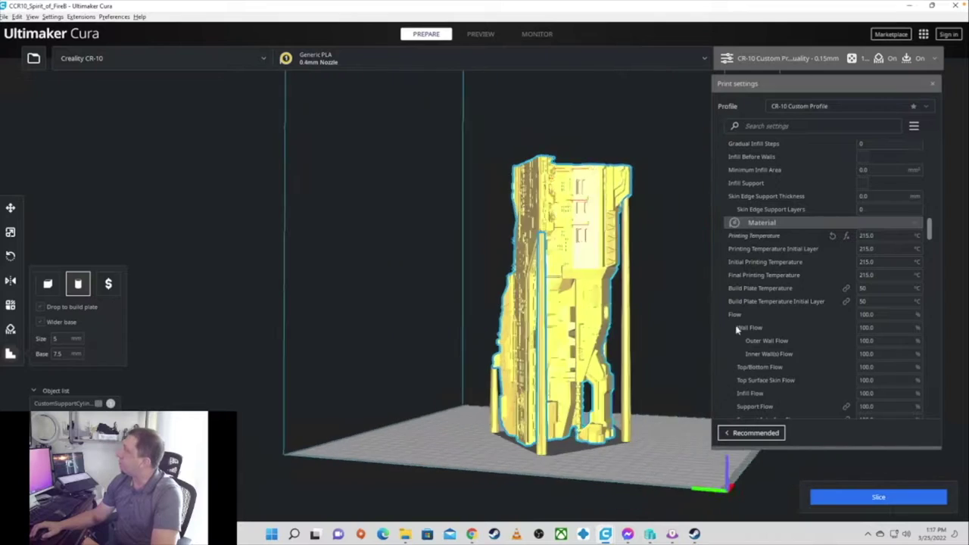
{"action": "mouse_move", "coordinate": [904, 344]}
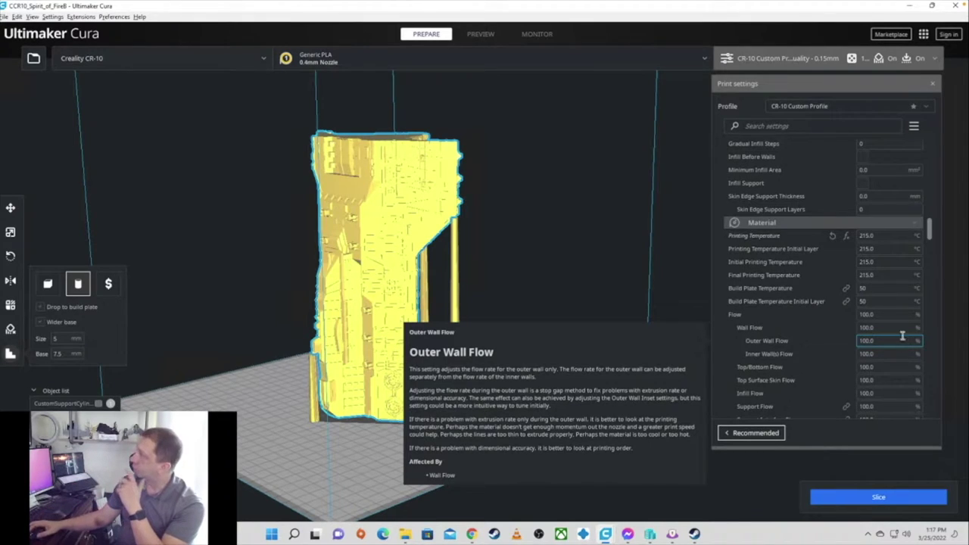
{"action": "right_click_drag", "start_coordinate": [625, 272], "coordinate": [598, 328]}
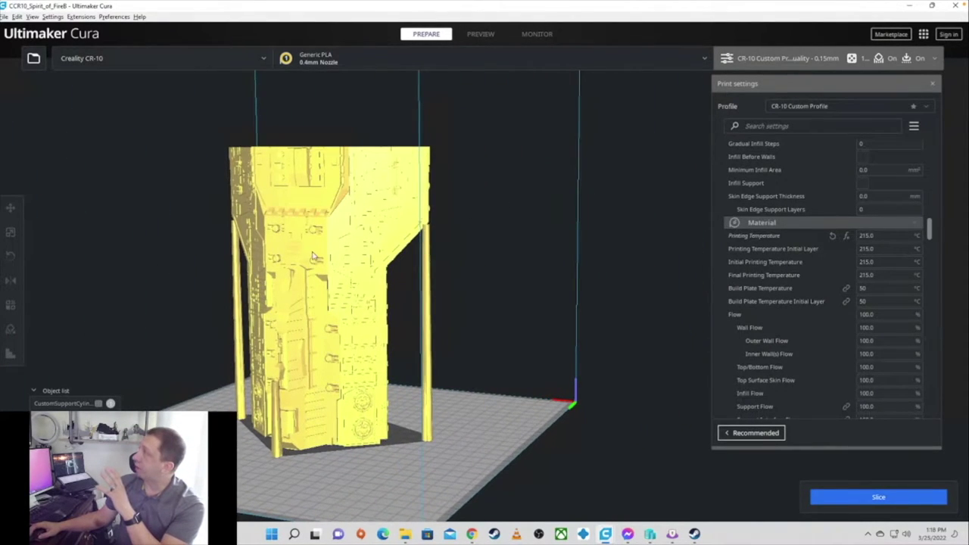
{"action": "right_click_drag", "start_coordinate": [313, 258], "coordinate": [333, 296]}
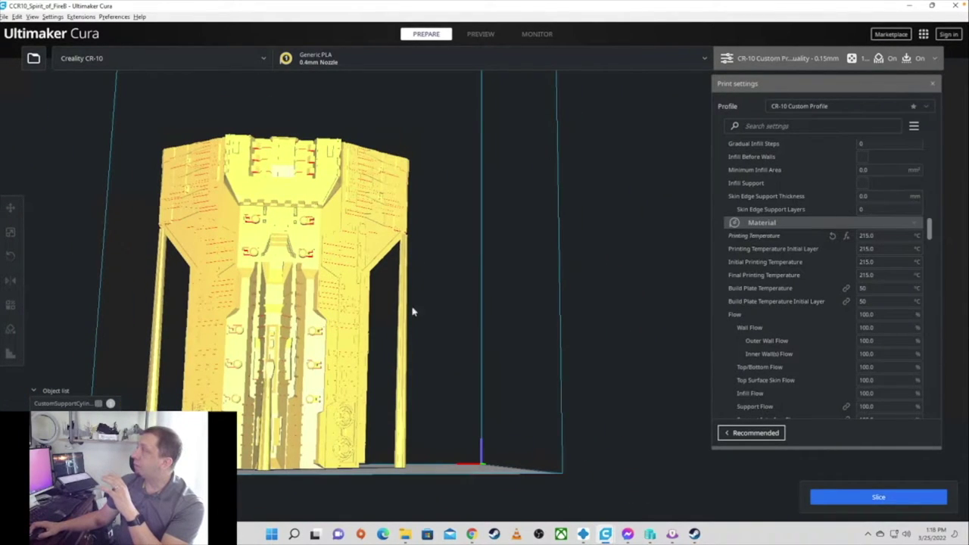
{"action": "right_click_drag", "start_coordinate": [413, 310], "coordinate": [337, 219]}
{"action": "right_click", "coordinate": [337, 218]}
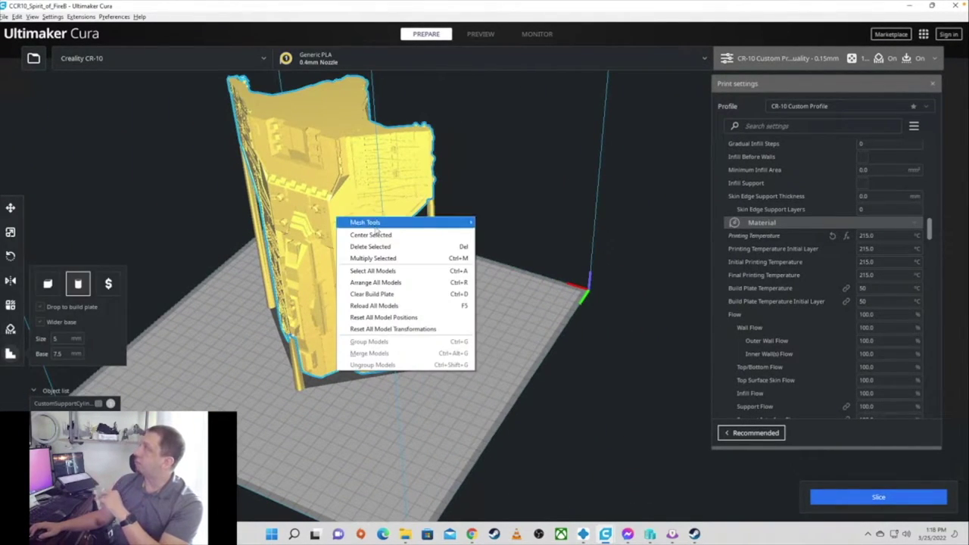
- Delete Spirit_of_FireB, load Spirit_of_FireC onto the plate and select it
{"action": "left_click", "coordinate": [371, 247]}
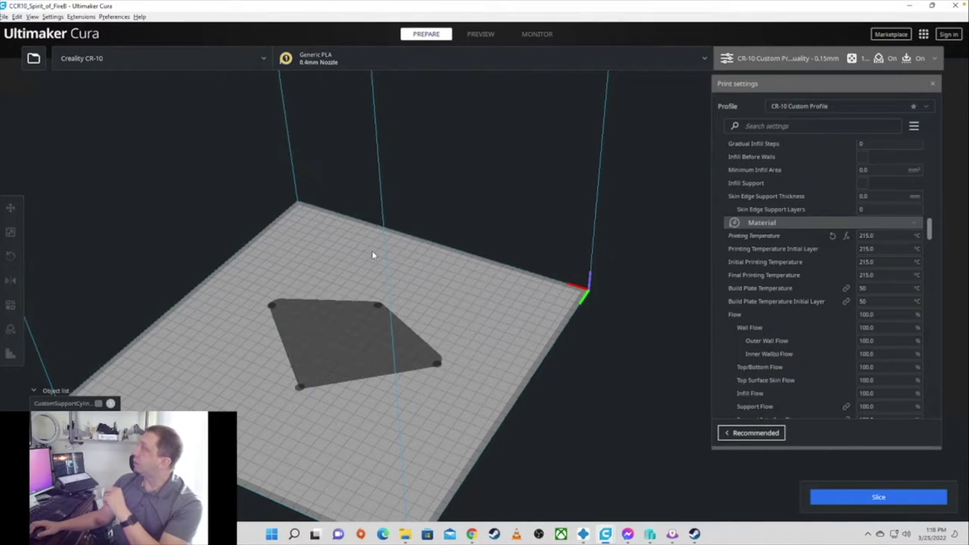
{"action": "left_click", "coordinate": [405, 535]}
{"action": "left_click_drag", "start_coordinate": [182, 404], "coordinate": [493, 190]}
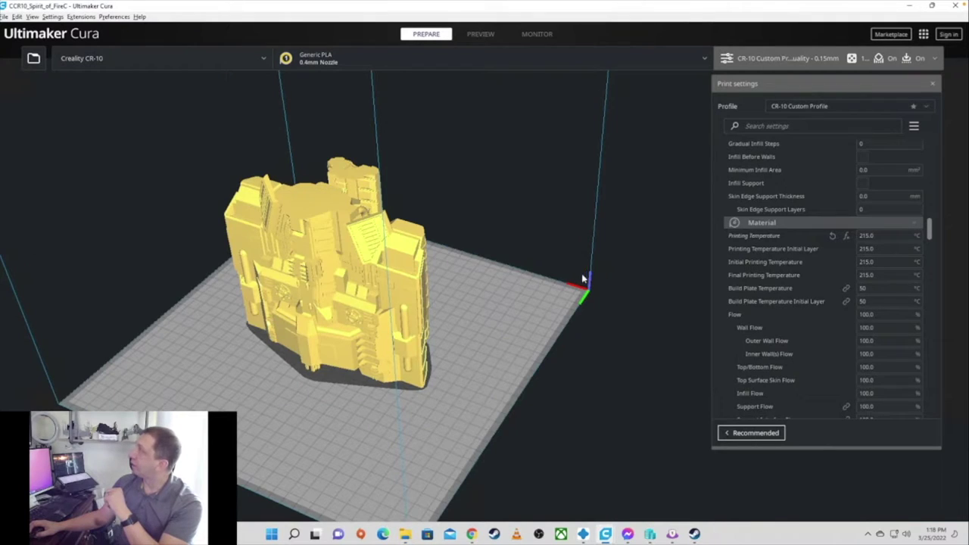
{"action": "right_click_drag", "start_coordinate": [583, 278], "coordinate": [469, 326]}
{"action": "scroll", "coordinate": [510, 386], "scroll_direction": "up", "scroll_amount": 3}
{"action": "scroll", "coordinate": [567, 302], "scroll_direction": "down", "scroll_amount": 3}
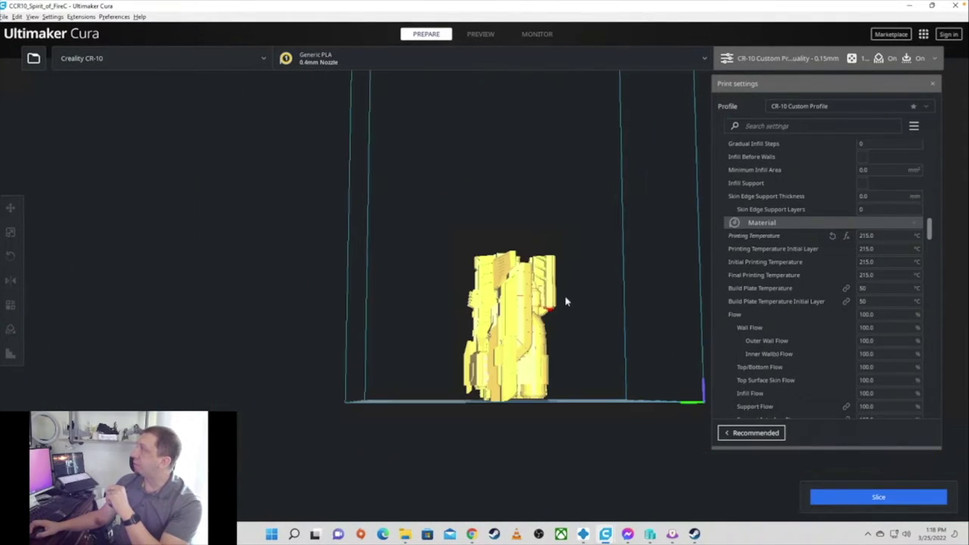
{"action": "right_click_drag", "start_coordinate": [566, 301], "coordinate": [243, 318]}
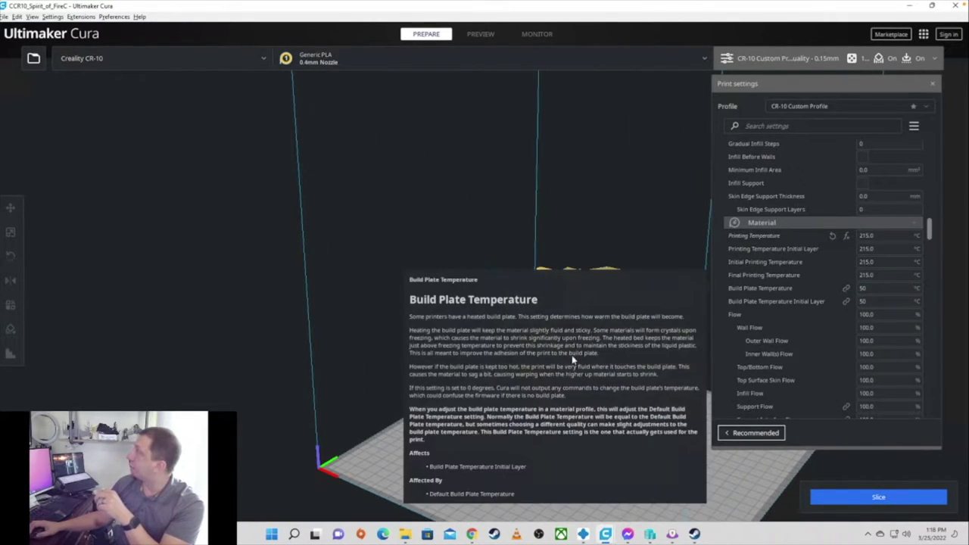
{"action": "left_click", "coordinate": [546, 294]}
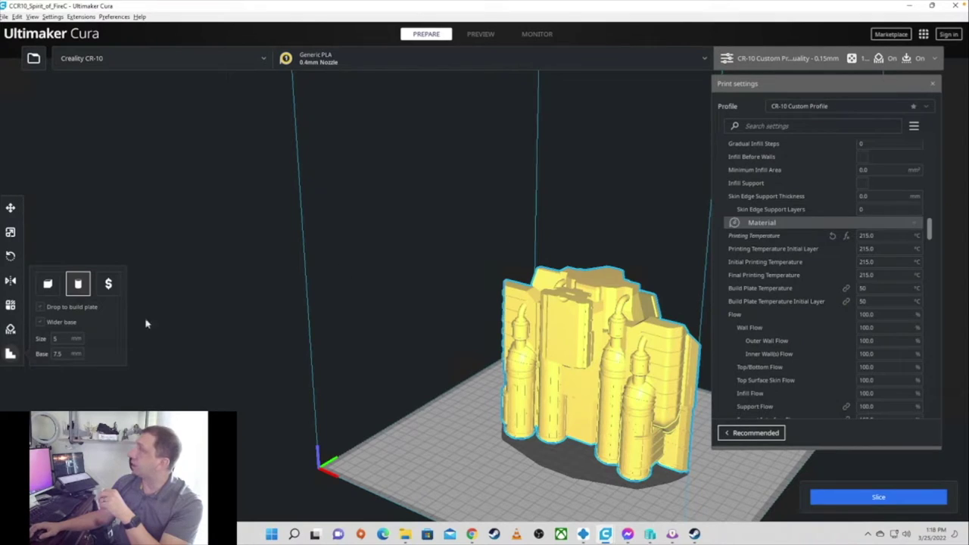
- Rotate Spirit_of_FireC 180° with the Rotate tool and check its overhangs from below
{"action": "left_click", "coordinate": [10, 256]}
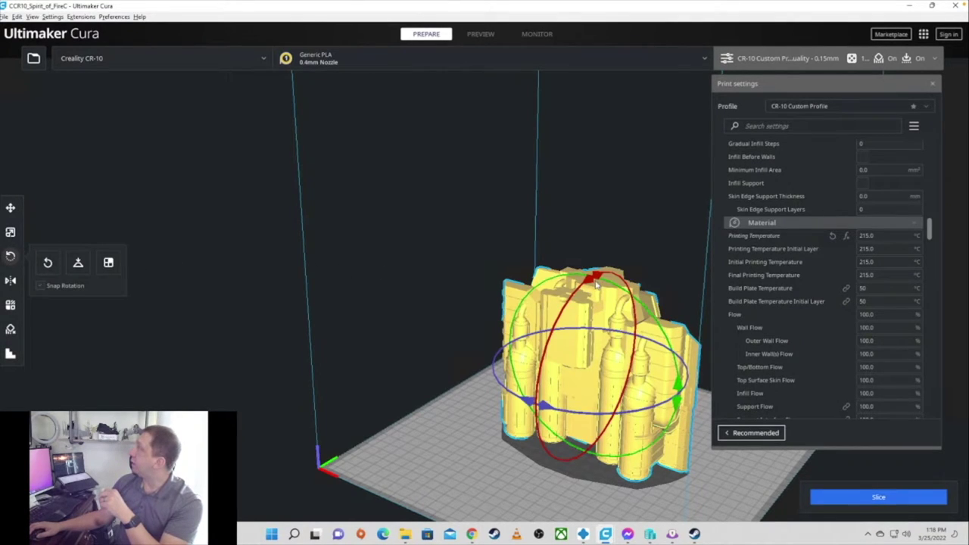
{"action": "left_click_drag", "start_coordinate": [581, 297], "coordinate": [628, 413]}
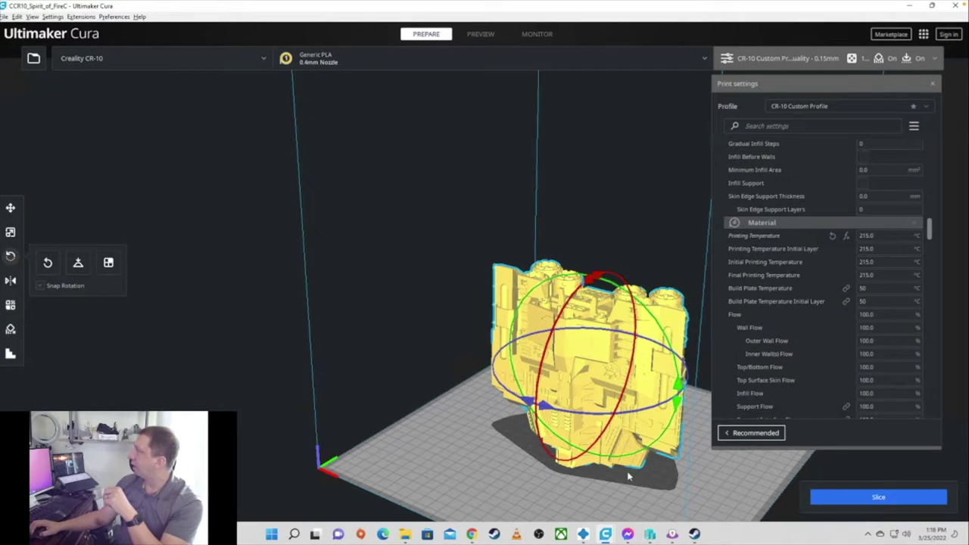
{"action": "left_click", "coordinate": [661, 476]}
{"action": "right_click_drag", "start_coordinate": [661, 477], "coordinate": [447, 429]}
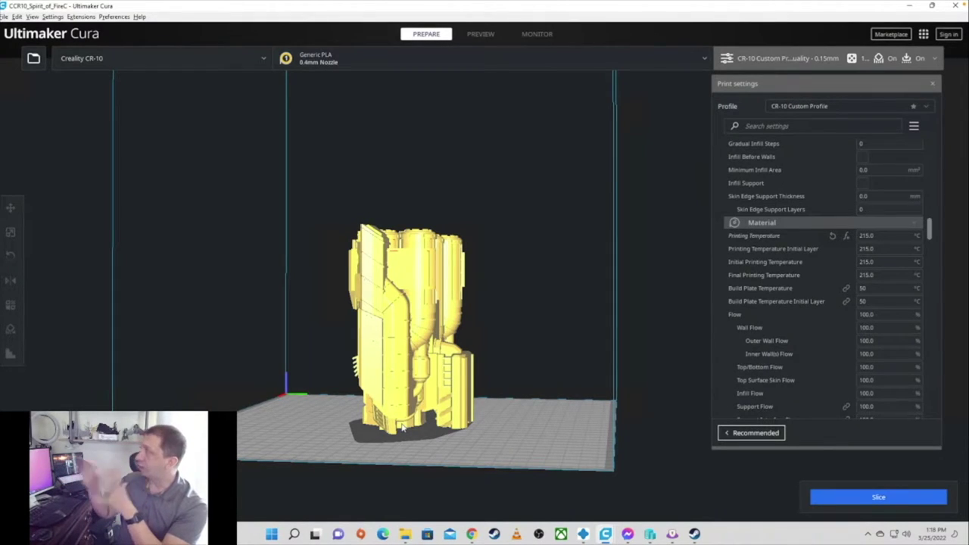
{"action": "right_click_drag", "start_coordinate": [454, 462], "coordinate": [495, 385]}
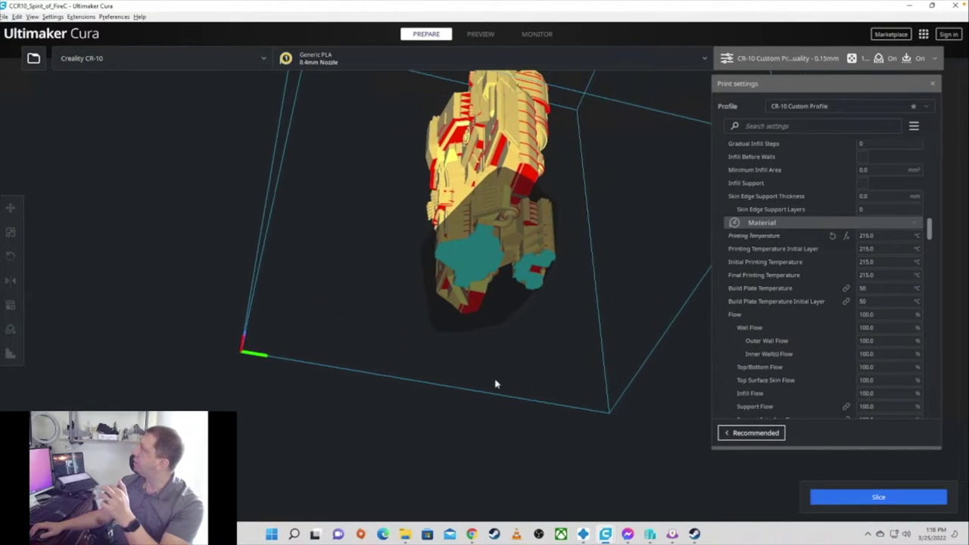
{"action": "right_click_drag", "start_coordinate": [515, 210], "coordinate": [322, 310]}
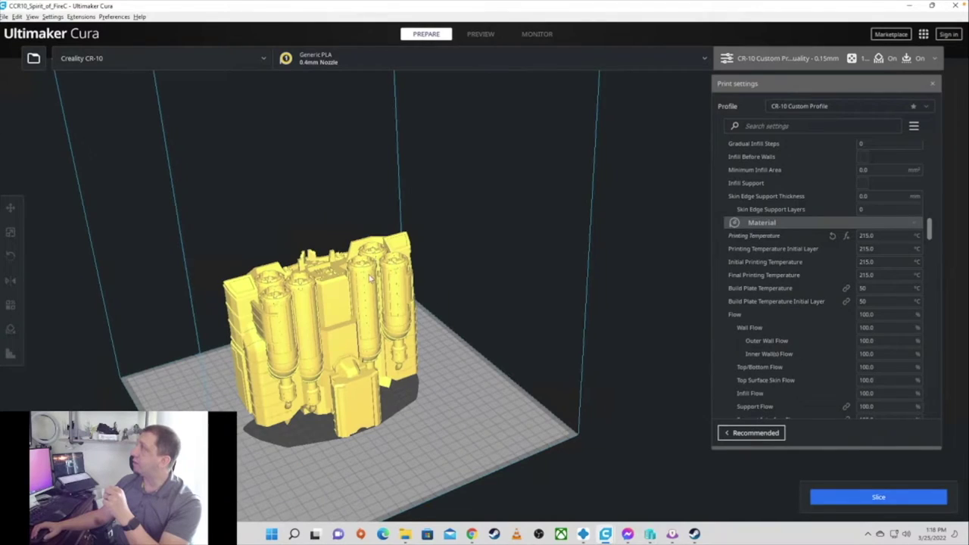
{"action": "right_click_drag", "start_coordinate": [377, 261], "coordinate": [317, 312]}
{"action": "scroll", "coordinate": [317, 312], "scroll_direction": "up", "scroll_amount": 5}
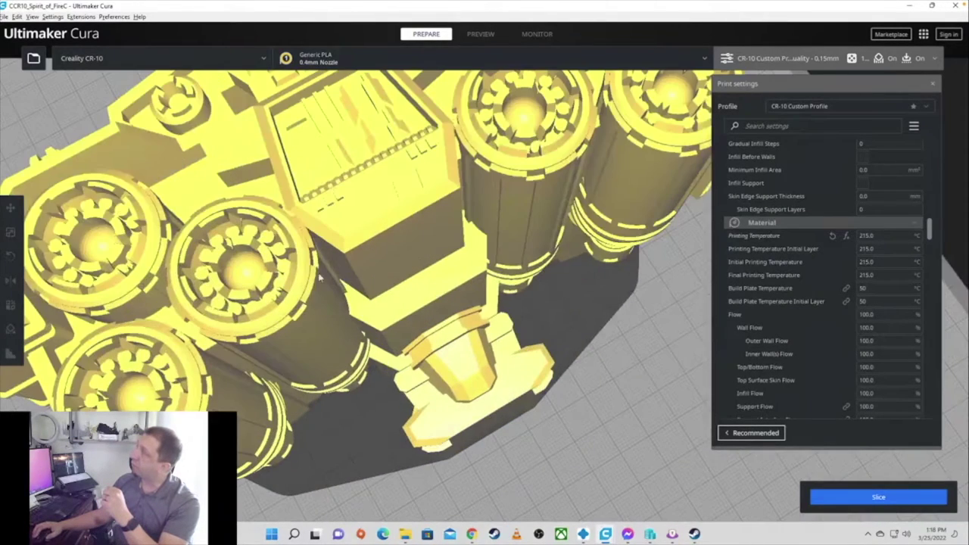
{"action": "scroll", "coordinate": [318, 272], "scroll_direction": "down", "scroll_amount": 2}
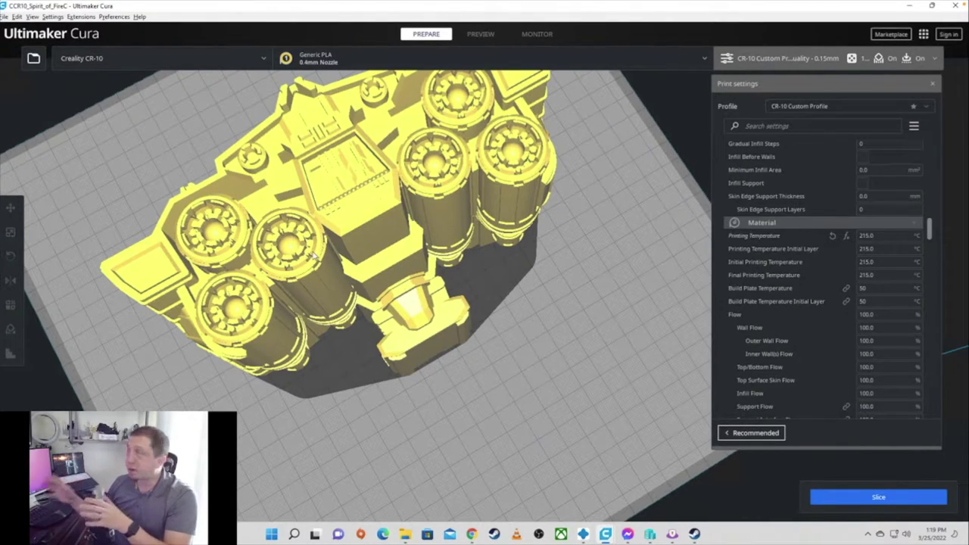
{"action": "right_click_drag", "start_coordinate": [447, 347], "coordinate": [531, 149]}
- Place five 5 mm support cylinders (base 7.5) under the section's corners, edge and engines
{"action": "left_click", "coordinate": [422, 119]}
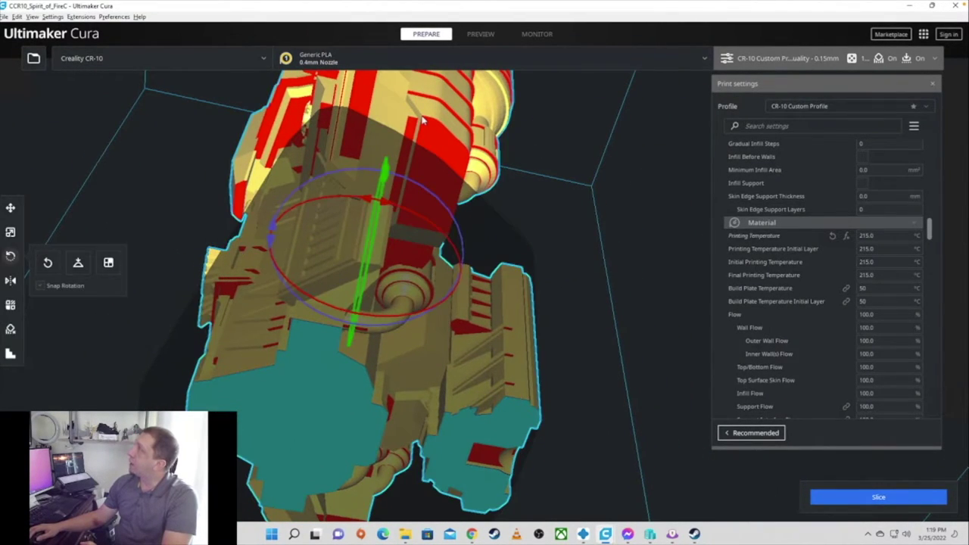
{"action": "left_click", "coordinate": [9, 353]}
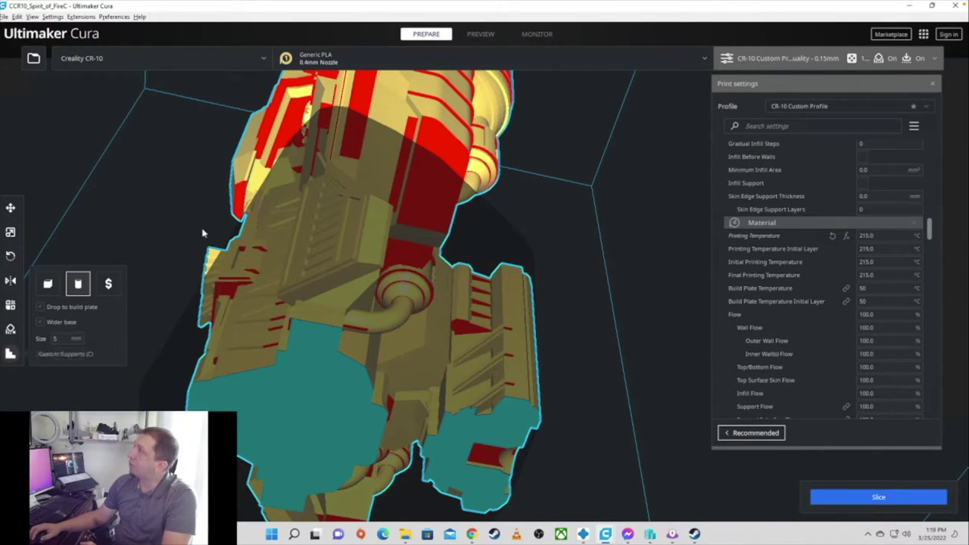
{"action": "left_click", "coordinate": [413, 123]}
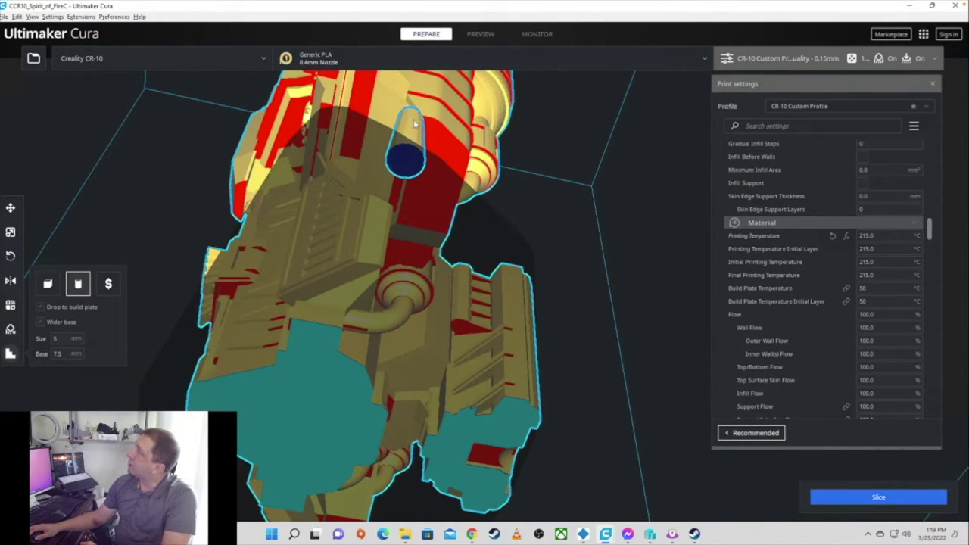
{"action": "right_click_drag", "start_coordinate": [512, 194], "coordinate": [301, 180]}
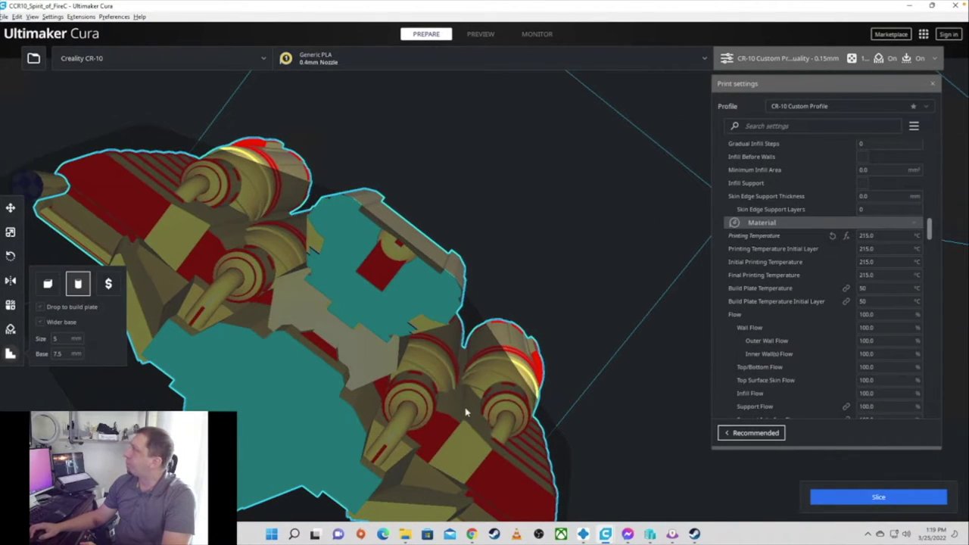
{"action": "right_click_drag", "start_coordinate": [550, 468], "coordinate": [503, 426]}
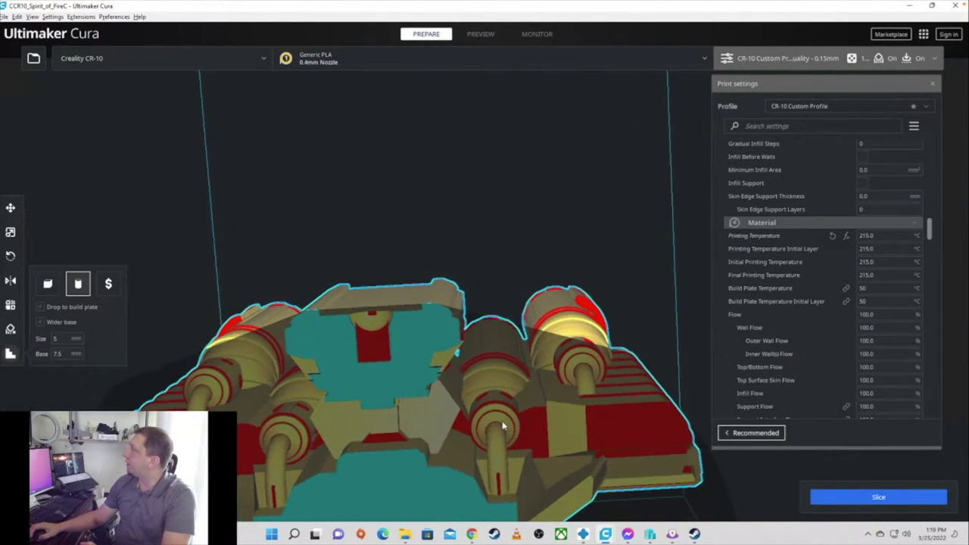
{"action": "left_click", "coordinate": [696, 449]}
{"action": "left_click", "coordinate": [678, 415]}
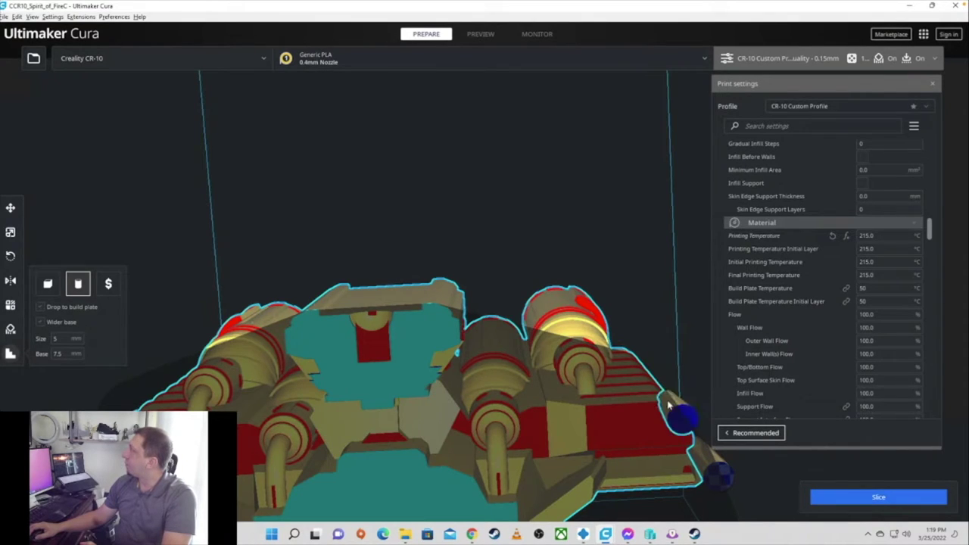
{"action": "left_click", "coordinate": [498, 486]}
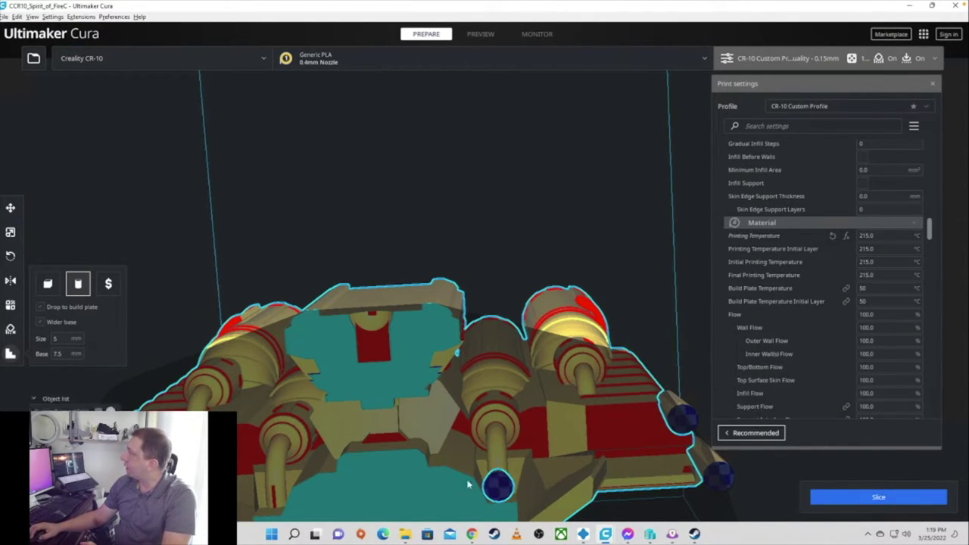
{"action": "left_click", "coordinate": [268, 494]}
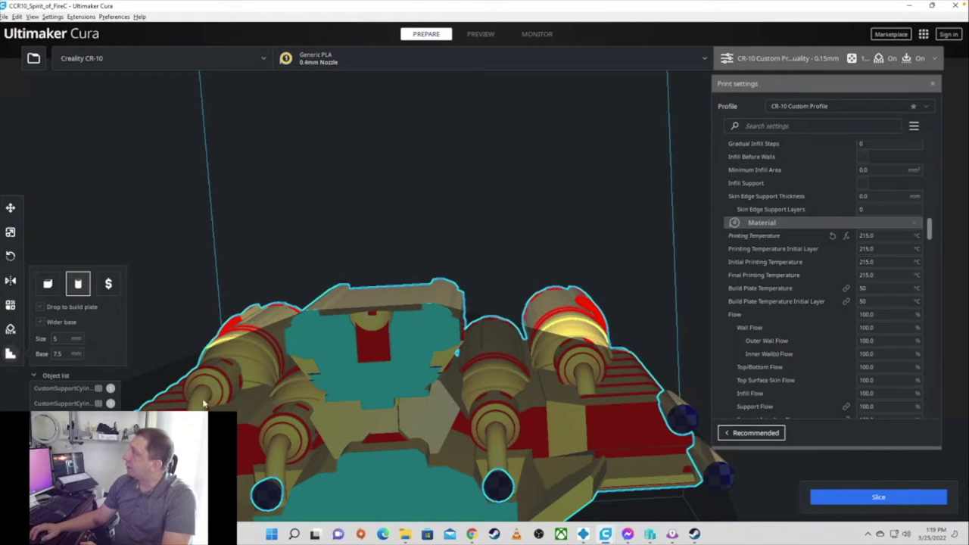
{"action": "right_click_drag", "start_coordinate": [246, 334], "coordinate": [394, 370]}
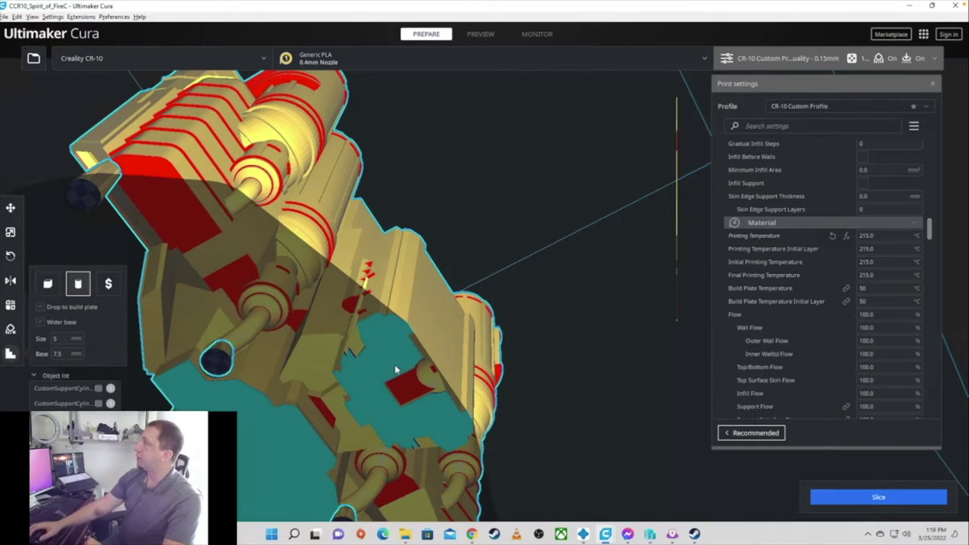
{"action": "right_click_drag", "start_coordinate": [394, 365], "coordinate": [386, 479]}
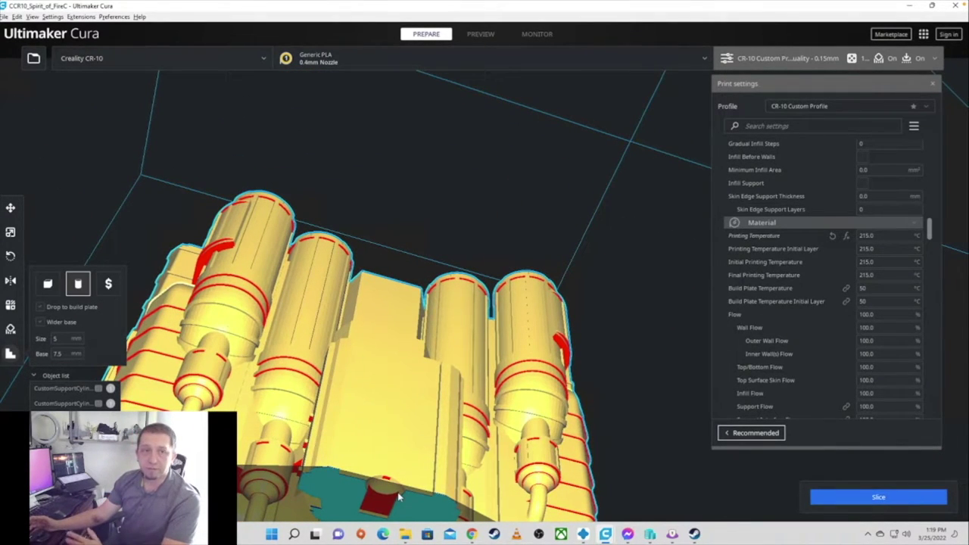
{"action": "scroll", "coordinate": [399, 496], "scroll_direction": "down", "scroll_amount": 5}
{"action": "right_click_drag", "start_coordinate": [444, 428], "coordinate": [708, 462]}
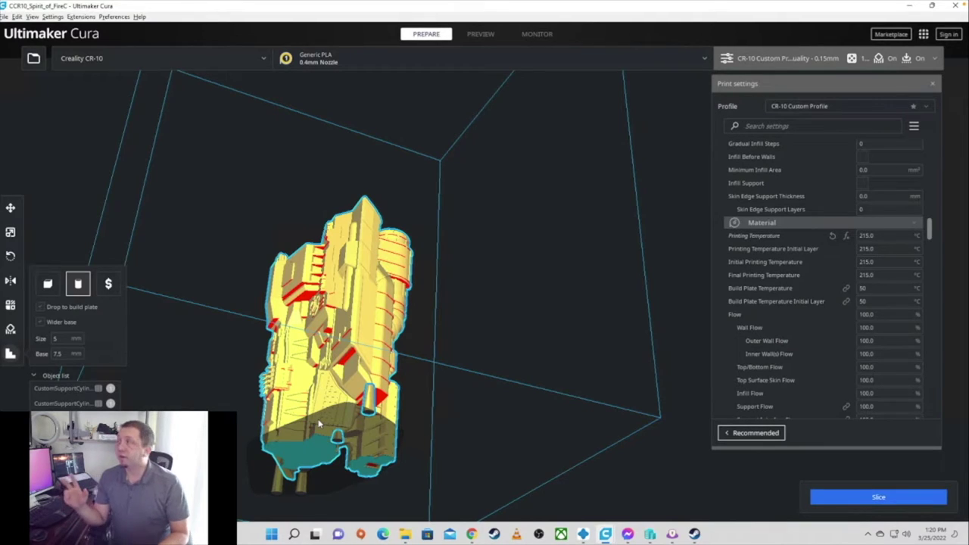
{"action": "left_click", "coordinate": [583, 534]}
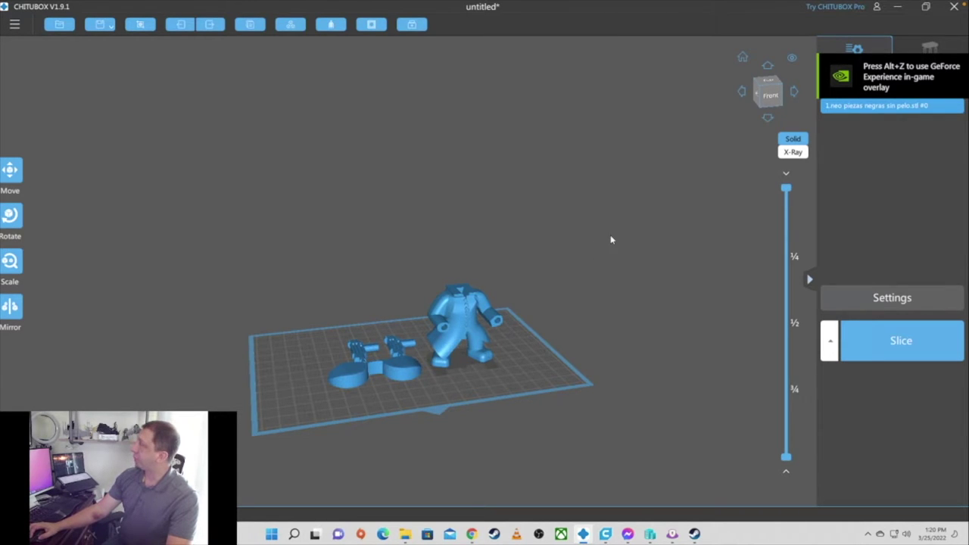
- Clear the previous models and load Spirit_of_Fire_Repaired.stl onto the build plate from its folder
{"action": "left_click_drag", "start_coordinate": [611, 239], "coordinate": [643, 220]}
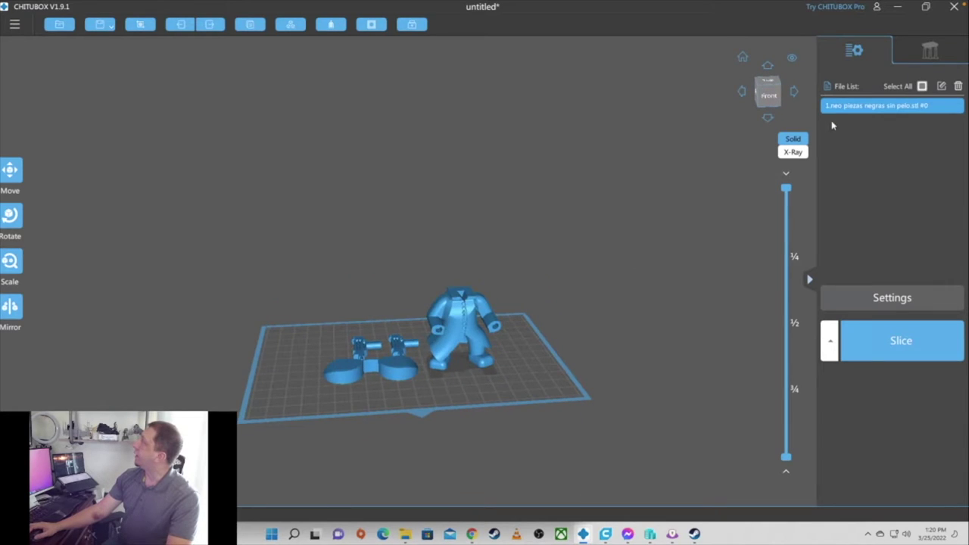
{"action": "left_click", "coordinate": [958, 87]}
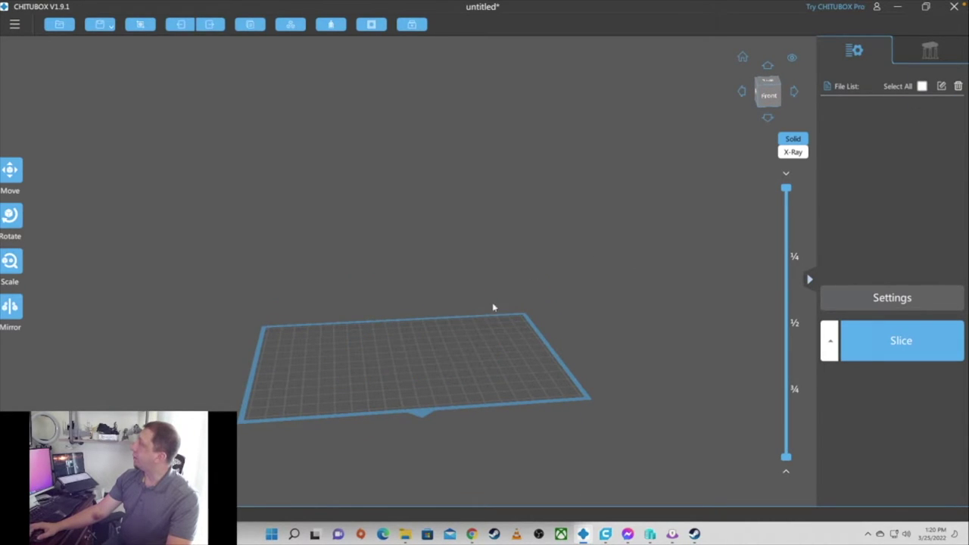
{"action": "left_click", "coordinate": [405, 534]}
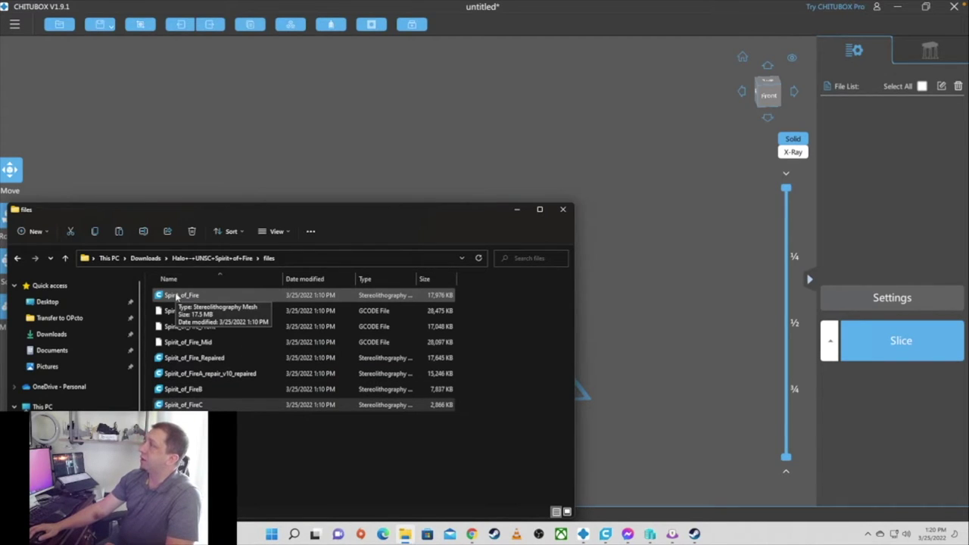
{"action": "left_click_drag", "start_coordinate": [191, 357], "coordinate": [648, 262]}
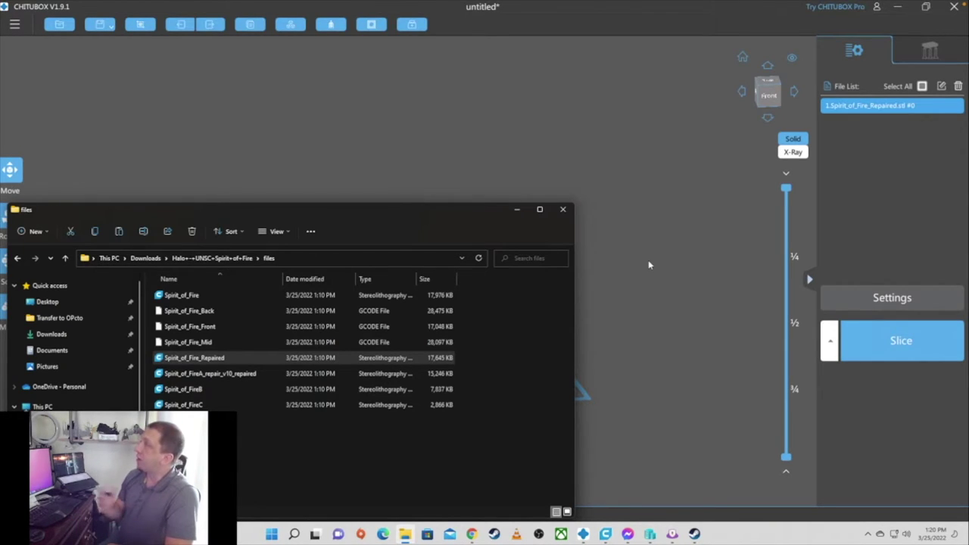
{"action": "left_click", "coordinate": [517, 210]}
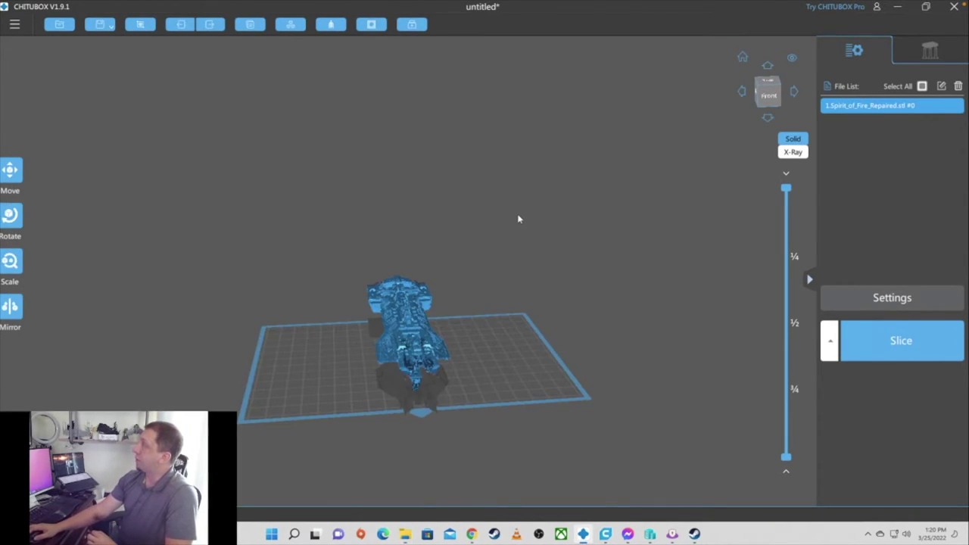
- Rotate the ship 92° about the Z axis
{"action": "right_click_drag", "start_coordinate": [534, 255], "coordinate": [409, 322]}
{"action": "left_click", "coordinate": [409, 321]}
{"action": "key", "text": "r"}
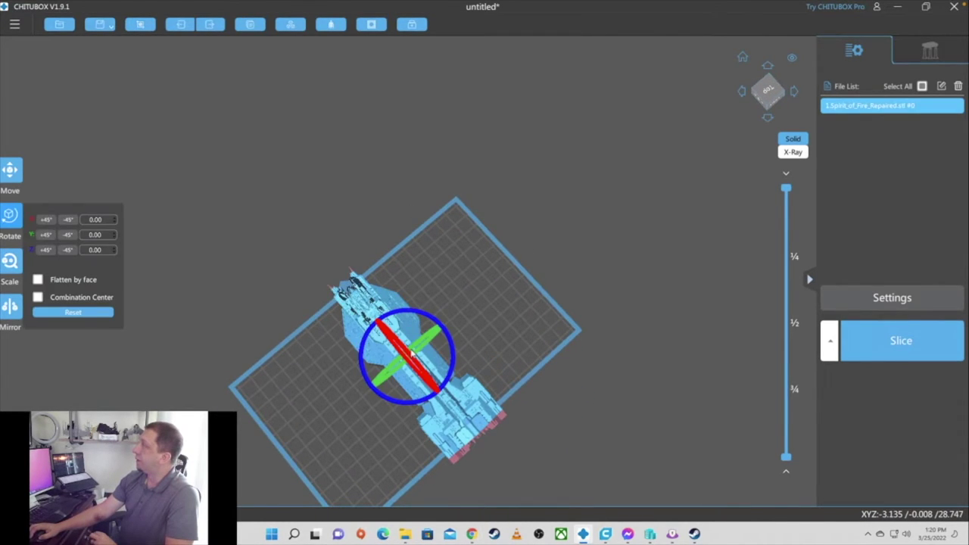
{"action": "left_click_drag", "start_coordinate": [401, 312], "coordinate": [371, 318]}
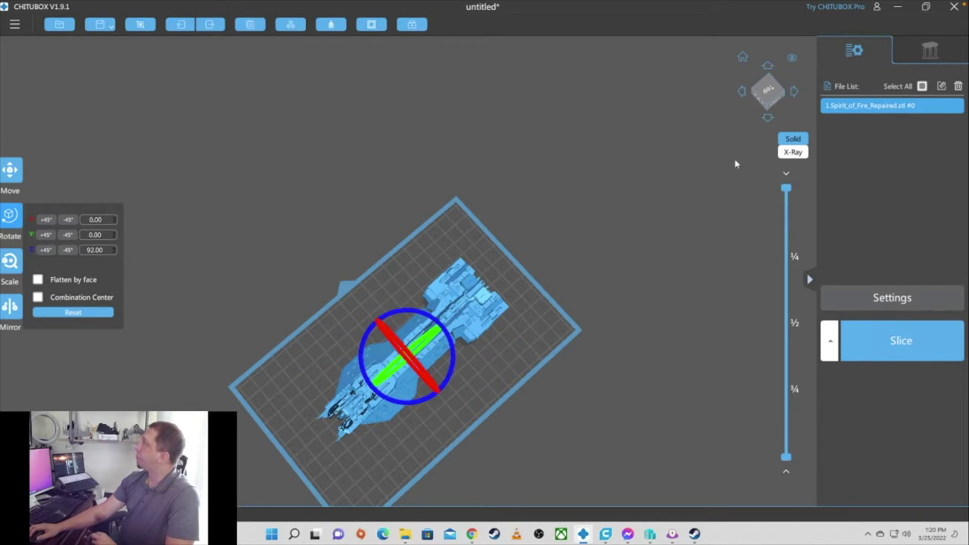
{"action": "left_click", "coordinate": [829, 340]}
{"action": "scroll", "coordinate": [890, 277], "scroll_direction": "down", "scroll_amount": 1}
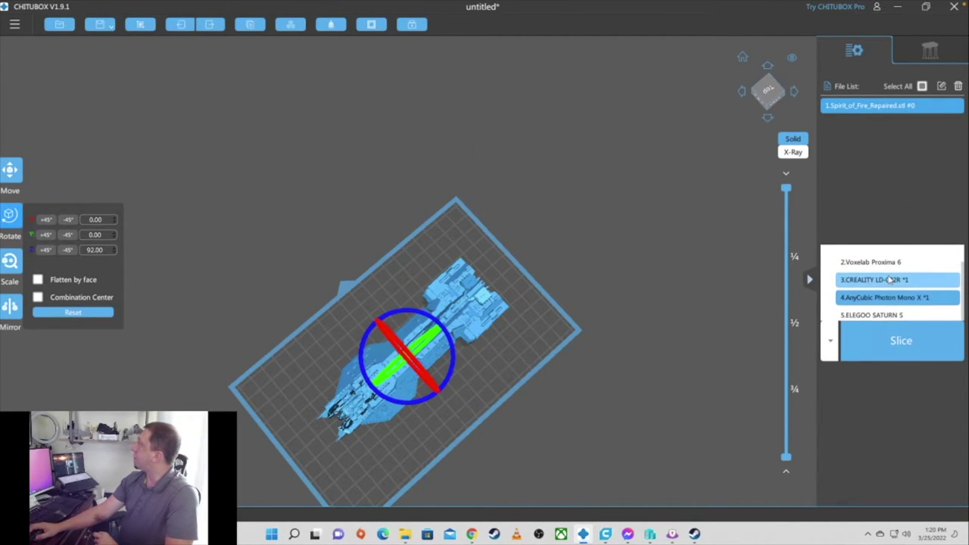
{"action": "left_click", "coordinate": [646, 330]}
- Tilt the ship diagonally about 43° around the Y axis
{"action": "left_click_drag", "start_coordinate": [545, 358], "coordinate": [496, 293]}
{"action": "left_click_drag", "start_coordinate": [422, 312], "coordinate": [420, 318]}
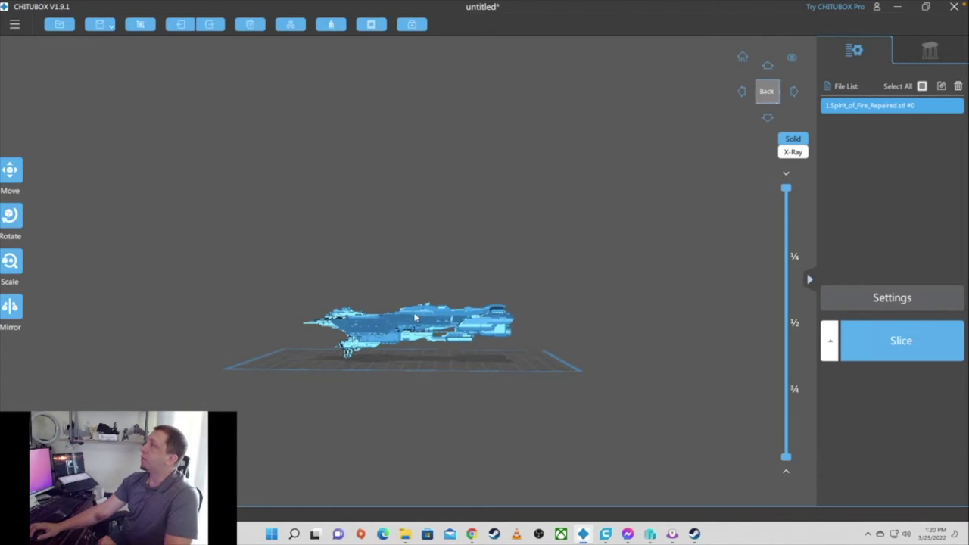
{"action": "left_click", "coordinate": [425, 302]}
{"action": "left_click_drag", "start_coordinate": [425, 301], "coordinate": [441, 314]}
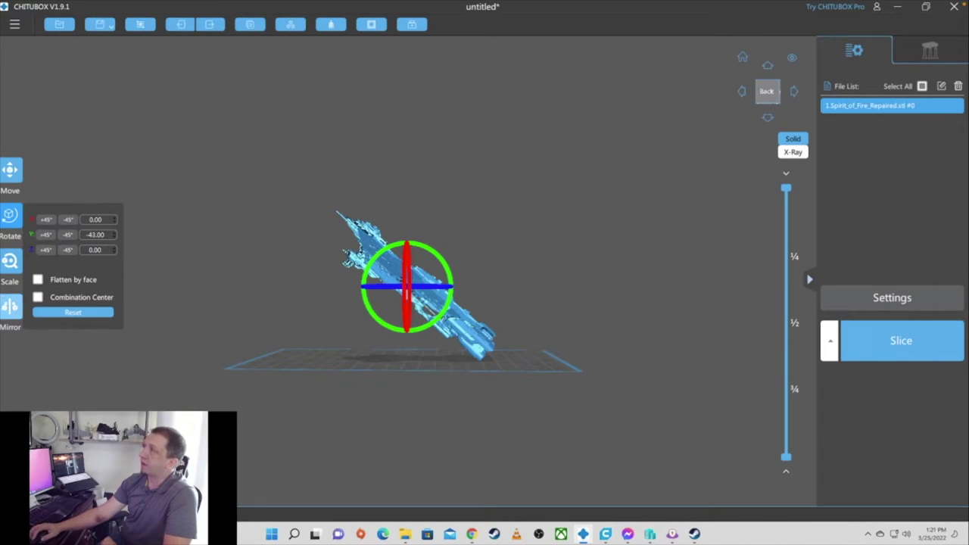
- Scale the ship to fit the build volume
{"action": "left_click", "coordinate": [10, 261]}
{"action": "left_click", "coordinate": [65, 351]}
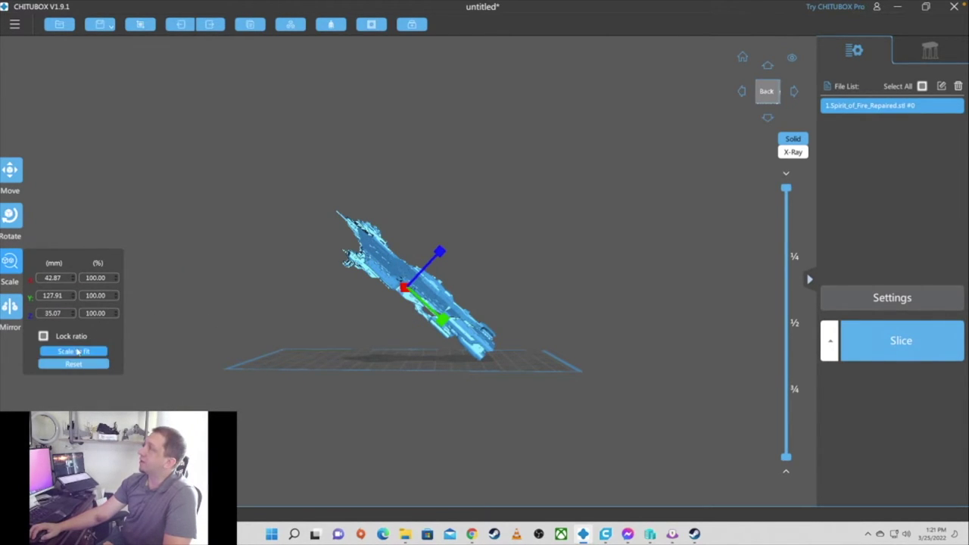
{"action": "left_click", "coordinate": [362, 306]}
{"action": "left_click_drag", "start_coordinate": [462, 216], "coordinate": [189, 212]}
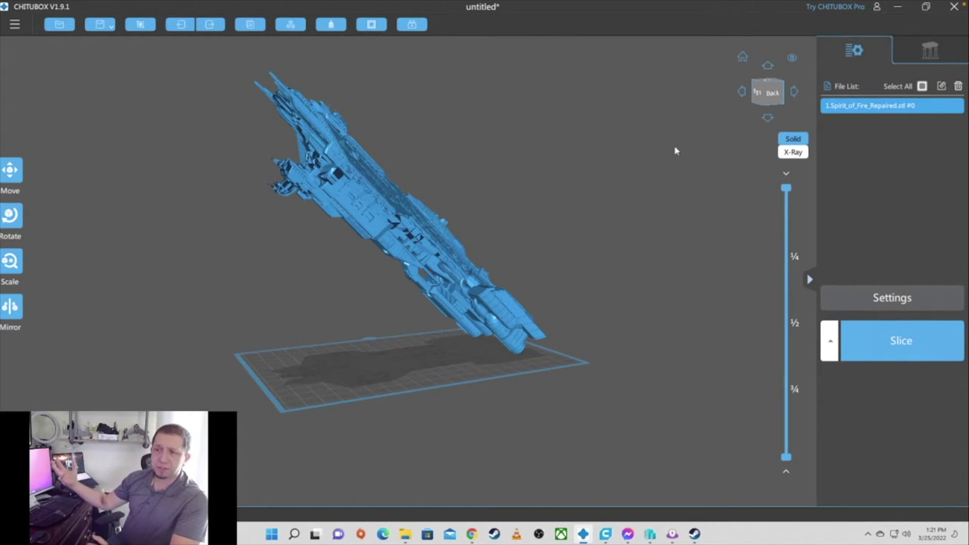
- Auto-generate heavy platform supports under the tilted ship and inspect them
{"action": "left_click", "coordinate": [931, 51]}
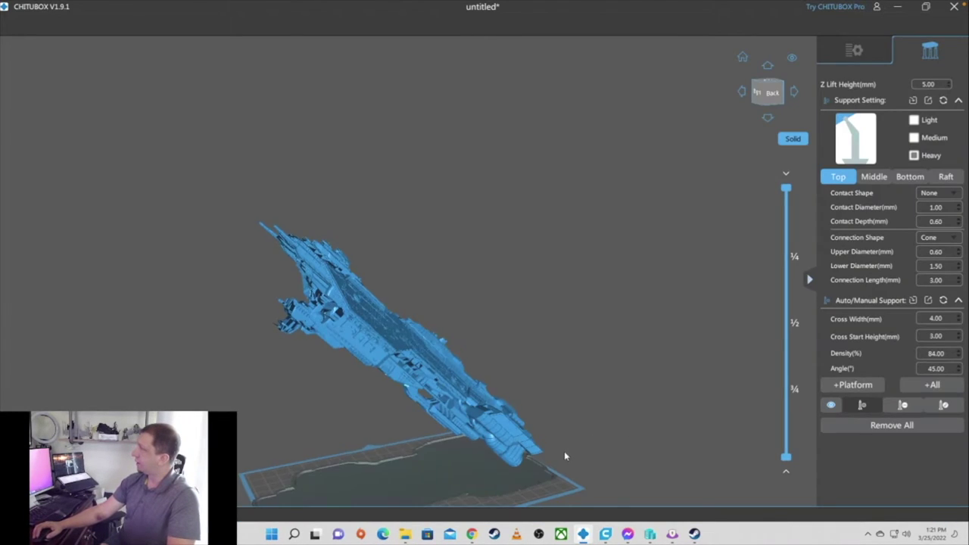
{"action": "left_click_drag", "start_coordinate": [564, 451], "coordinate": [530, 463]}
{"action": "left_click", "coordinate": [819, 384]}
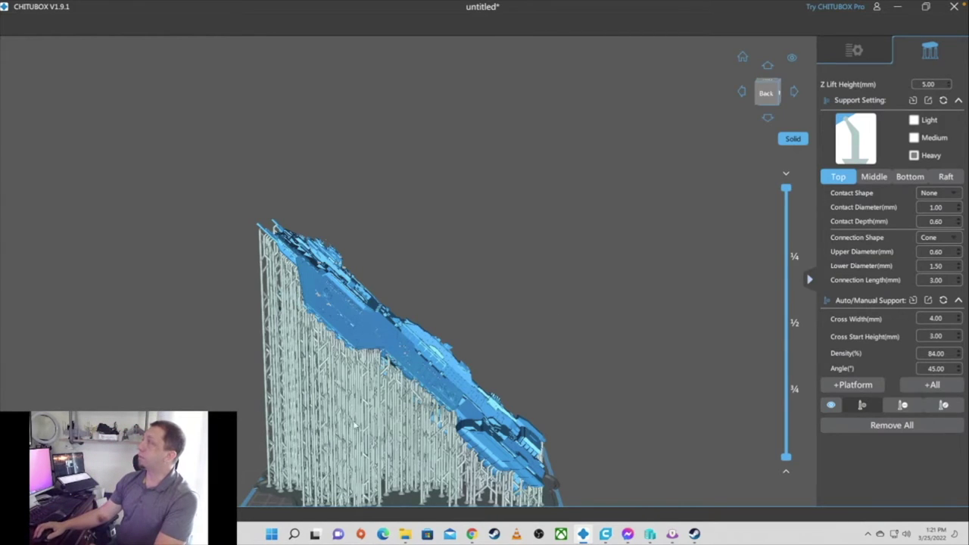
{"action": "right_click_drag", "start_coordinate": [355, 425], "coordinate": [668, 220]}
{"action": "left_click", "coordinate": [855, 52]}
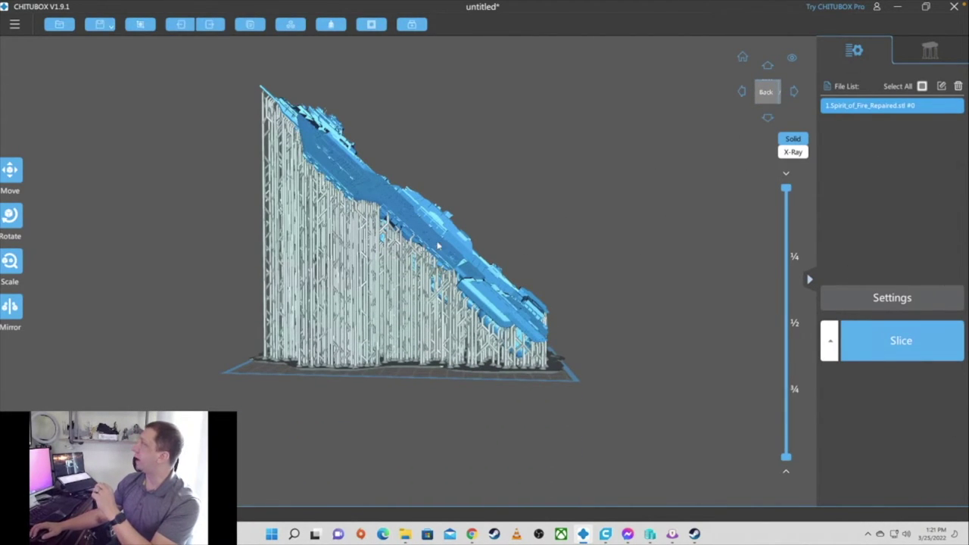
- Start re-rotating the ship and confirm deleting its existing supports
{"action": "right_click_drag", "start_coordinate": [487, 217], "coordinate": [411, 219]}
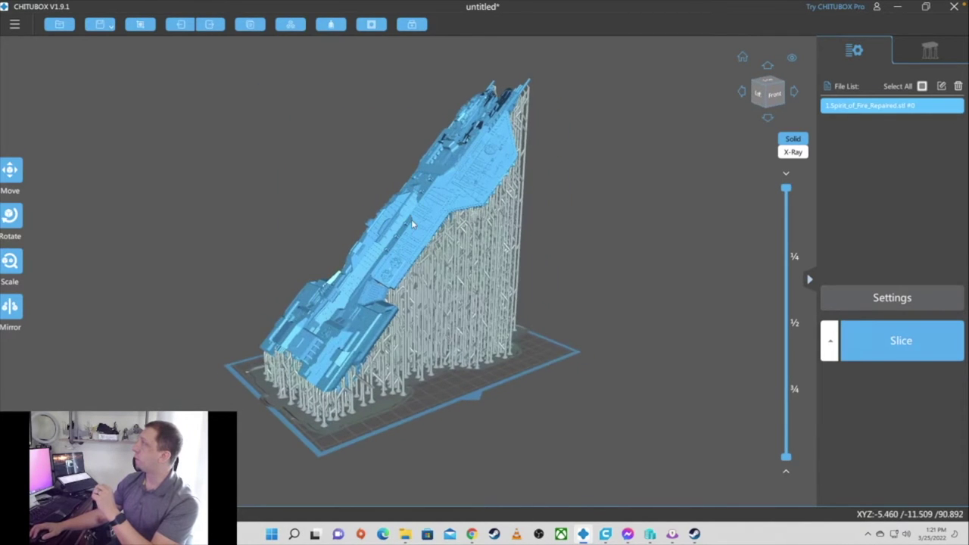
{"action": "left_click", "coordinate": [17, 227]}
{"action": "right_click_drag", "start_coordinate": [363, 227], "coordinate": [440, 184]}
{"action": "left_click", "coordinate": [440, 188]}
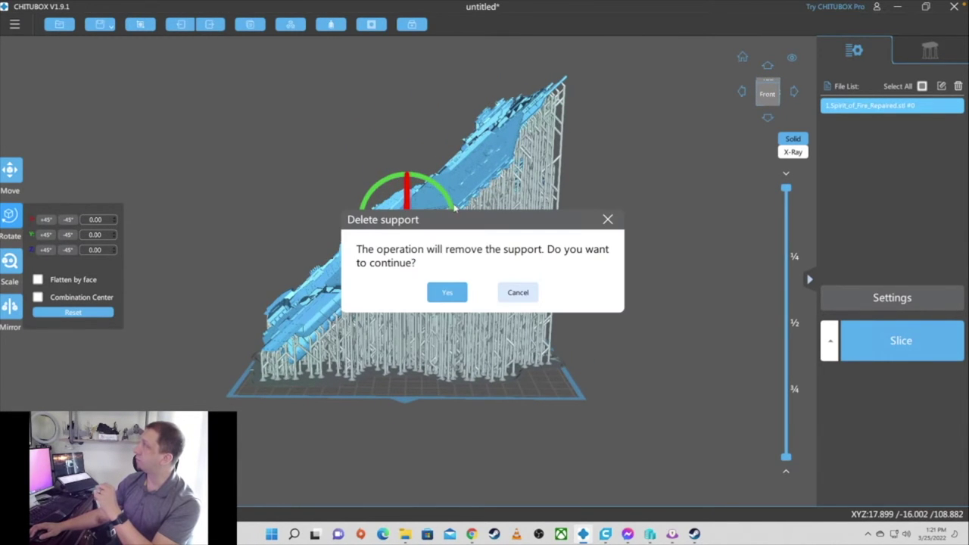
{"action": "left_click", "coordinate": [447, 292]}
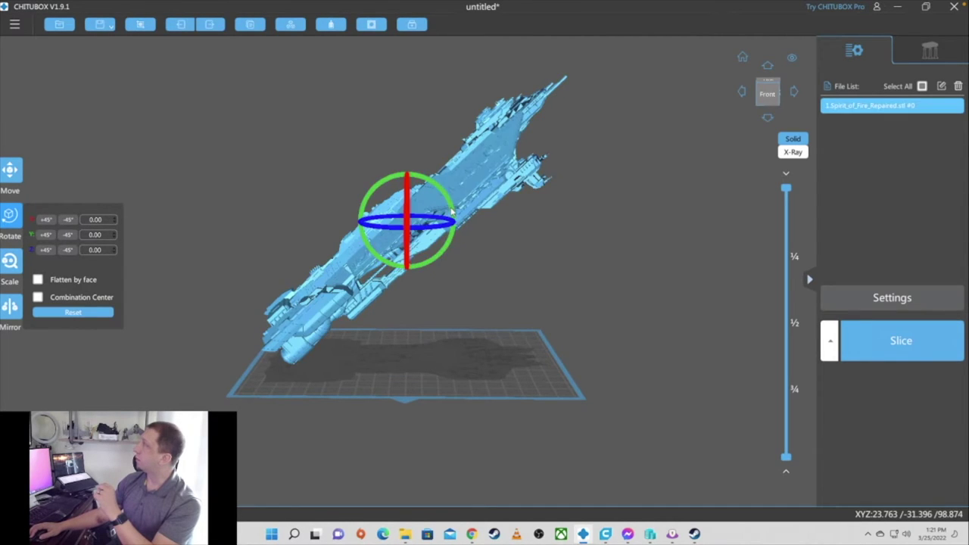
- Re-tilt the ship to -49° about the Y axis
{"action": "left_click_drag", "start_coordinate": [451, 213], "coordinate": [371, 311]}
{"action": "left_click", "coordinate": [386, 283]}
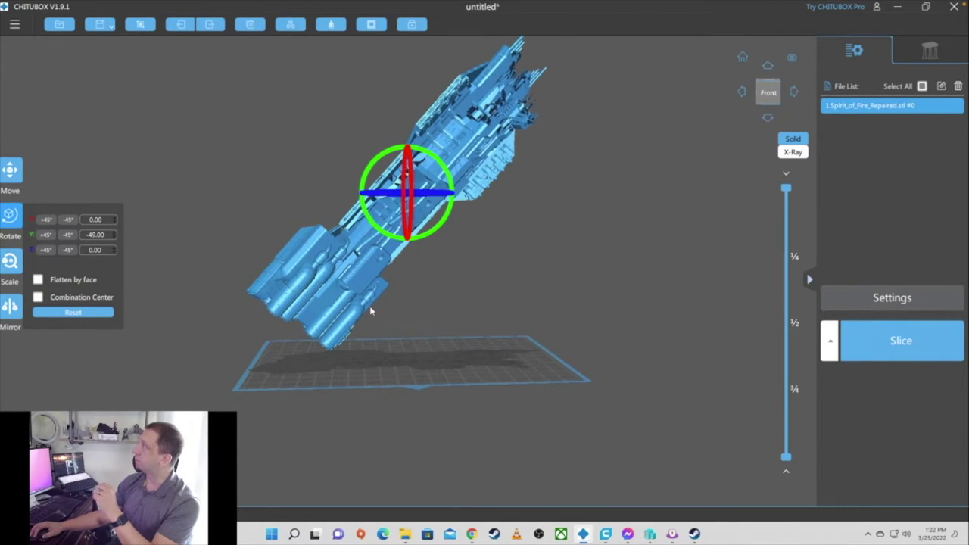
{"action": "left_click", "coordinate": [411, 314]}
- Regenerate heavy platform supports under the re-angled ship and check them from several angles
{"action": "left_click_drag", "start_coordinate": [523, 305], "coordinate": [329, 293]}
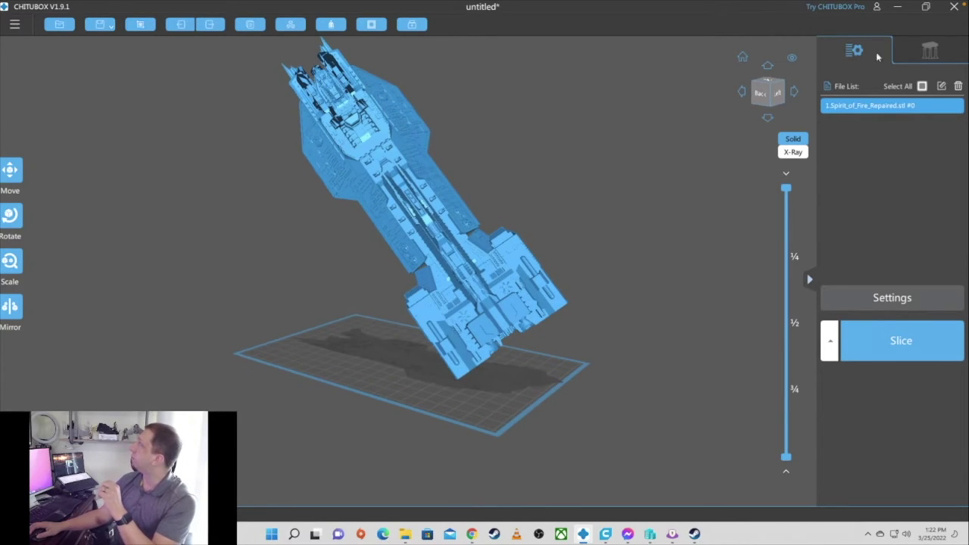
{"action": "left_click", "coordinate": [935, 50]}
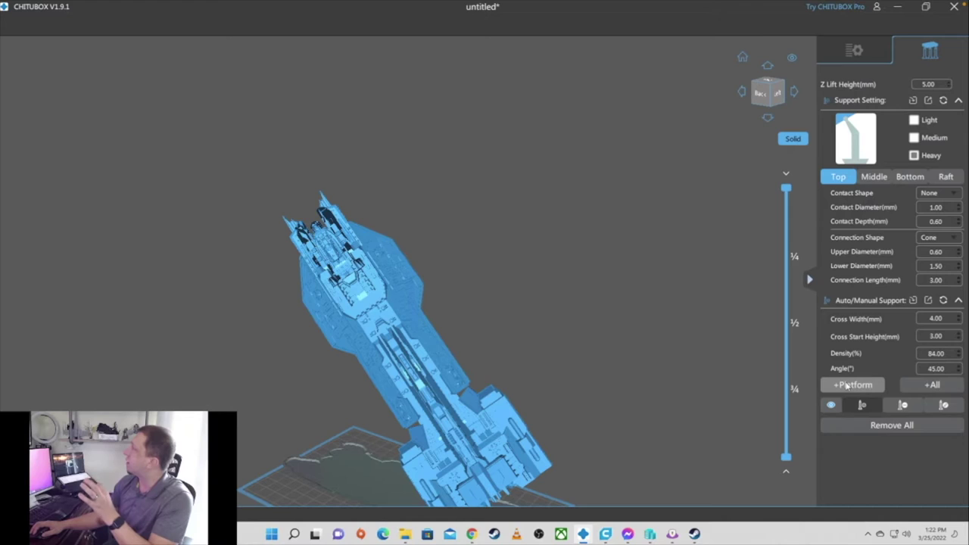
{"action": "left_click", "coordinate": [848, 385]}
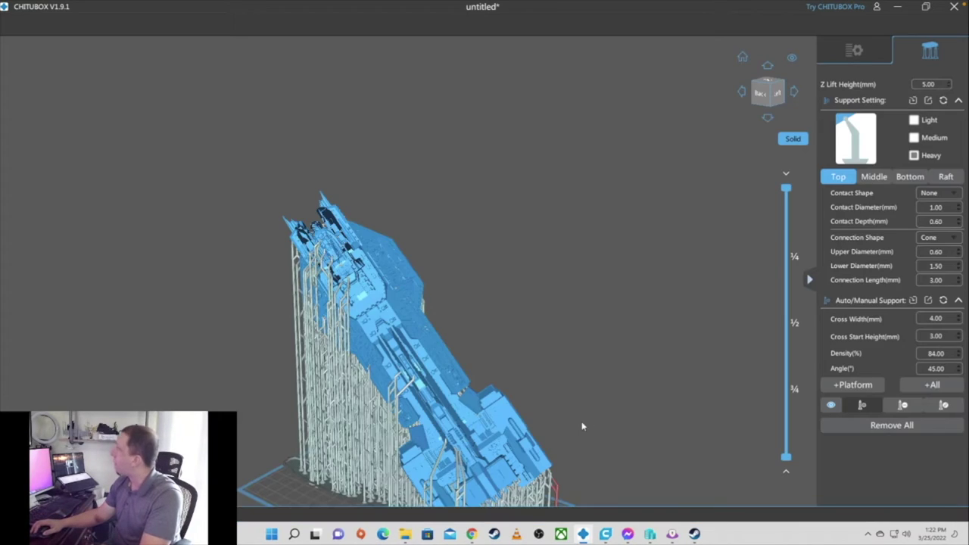
{"action": "right_click_drag", "start_coordinate": [648, 447], "coordinate": [670, 303]}
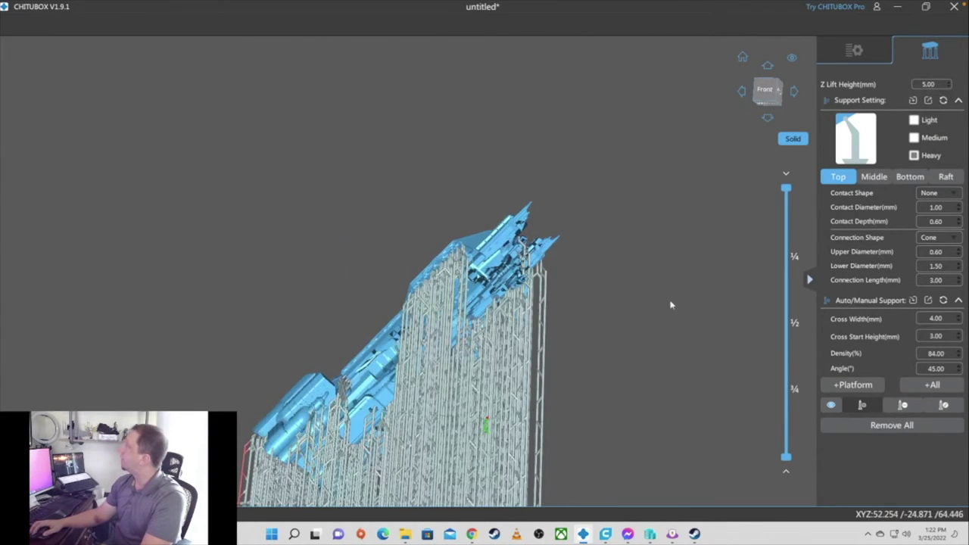
{"action": "left_click", "coordinate": [846, 57]}
{"action": "right_click_drag", "start_coordinate": [652, 160], "coordinate": [530, 431]}
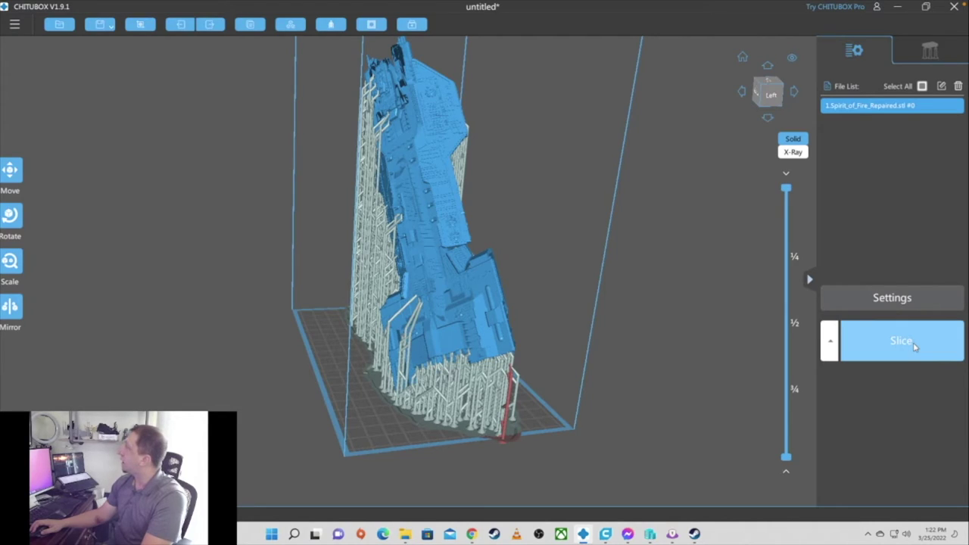
- Pick the AnyCubic Photon Mono X profile and review its Resin and Print settings (0.050 mm layers, 3.300 s exposure)
{"action": "left_click", "coordinate": [830, 342]}
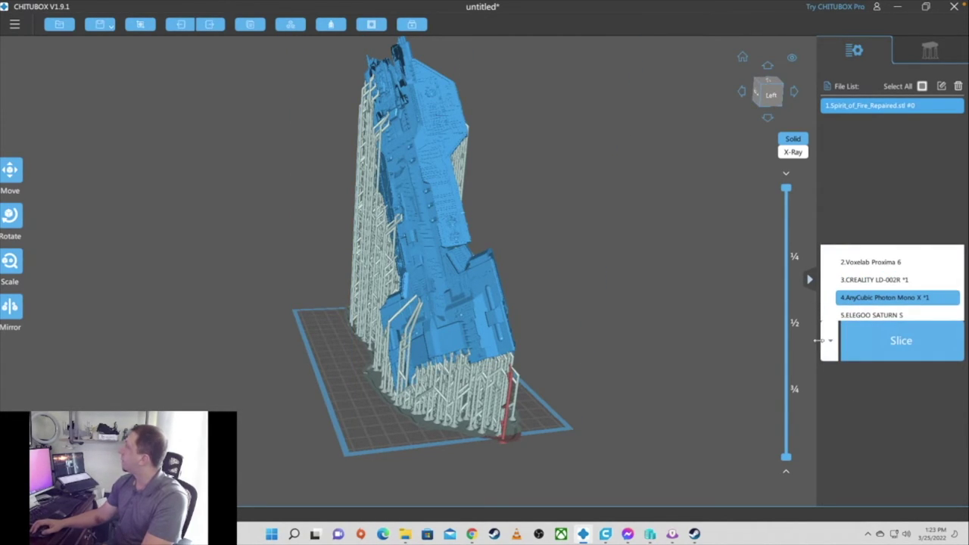
{"action": "left_click", "coordinate": [844, 295]}
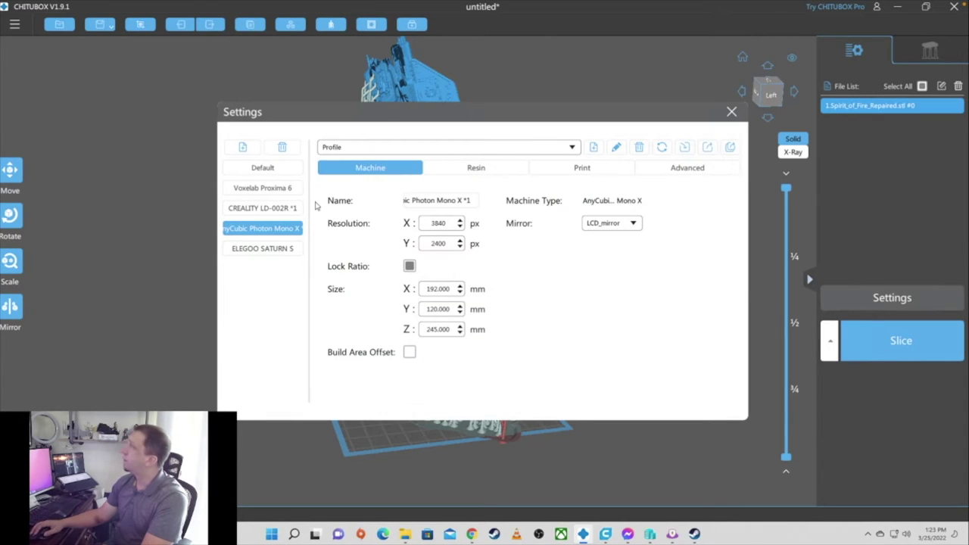
{"action": "left_click", "coordinate": [455, 168]}
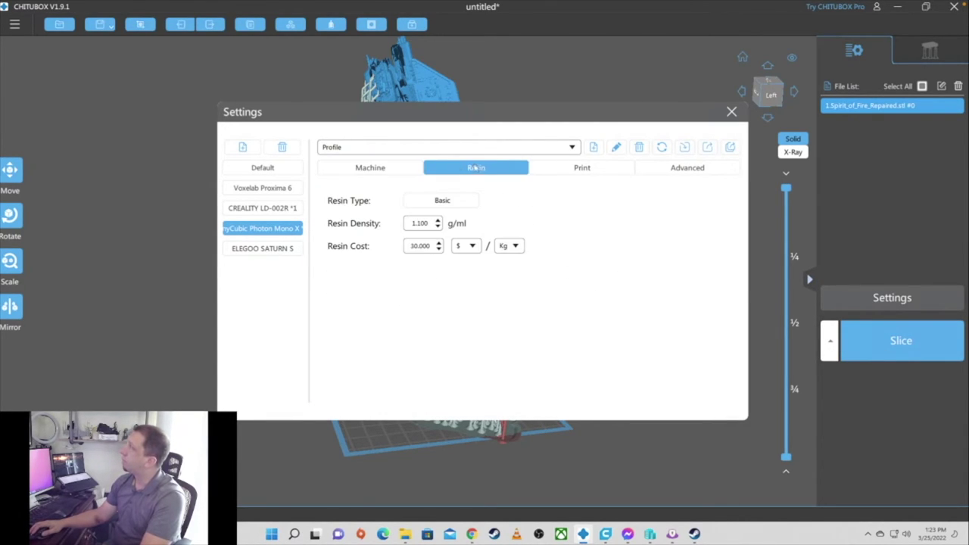
{"action": "left_click", "coordinate": [580, 169]}
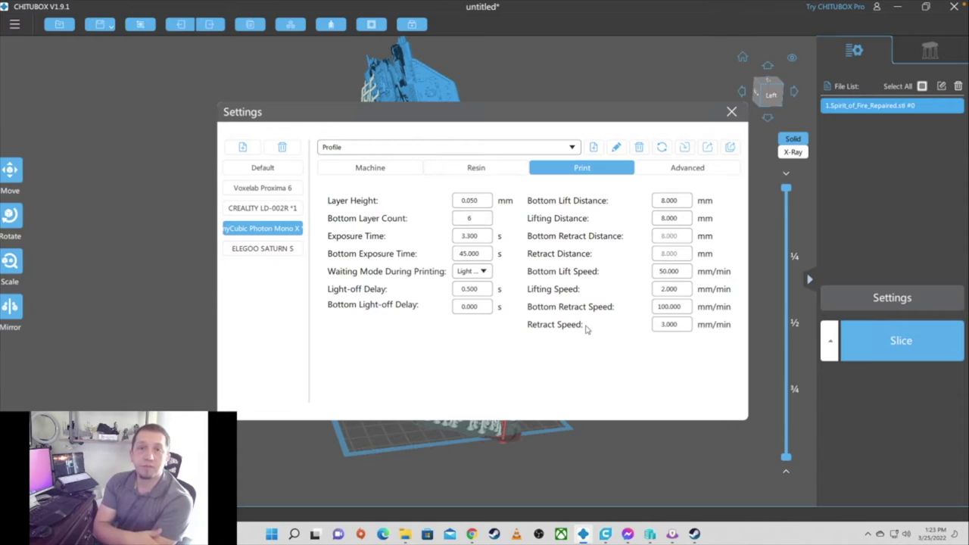